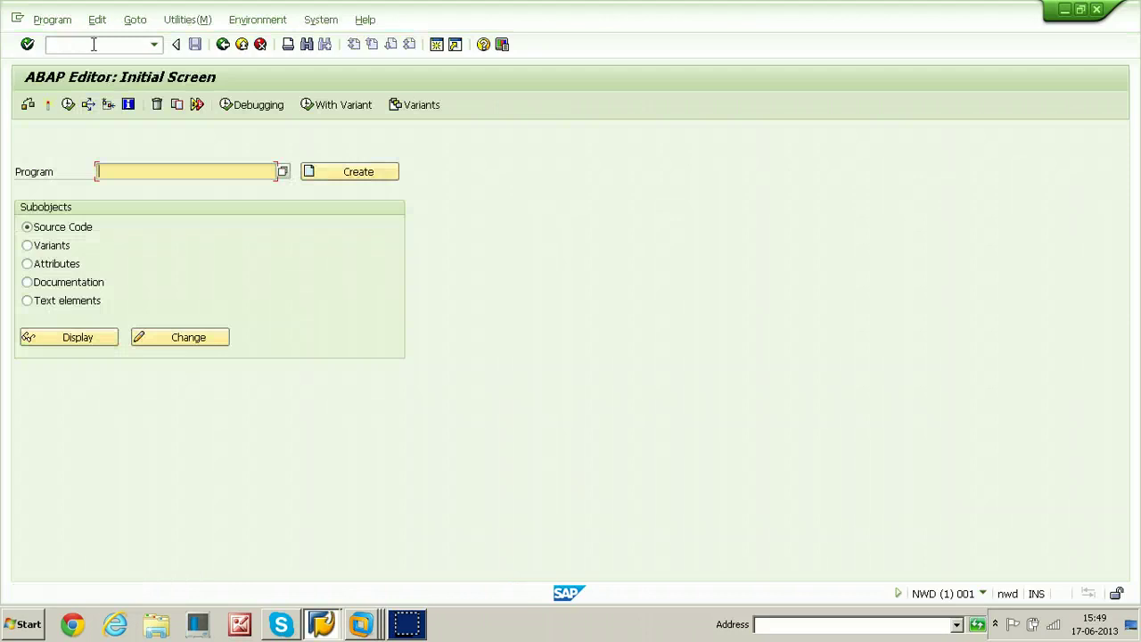
Step: Start creating a new ABAP program named Z_RAJ_SAPMPLE_PROGRAM1
type("Z_")
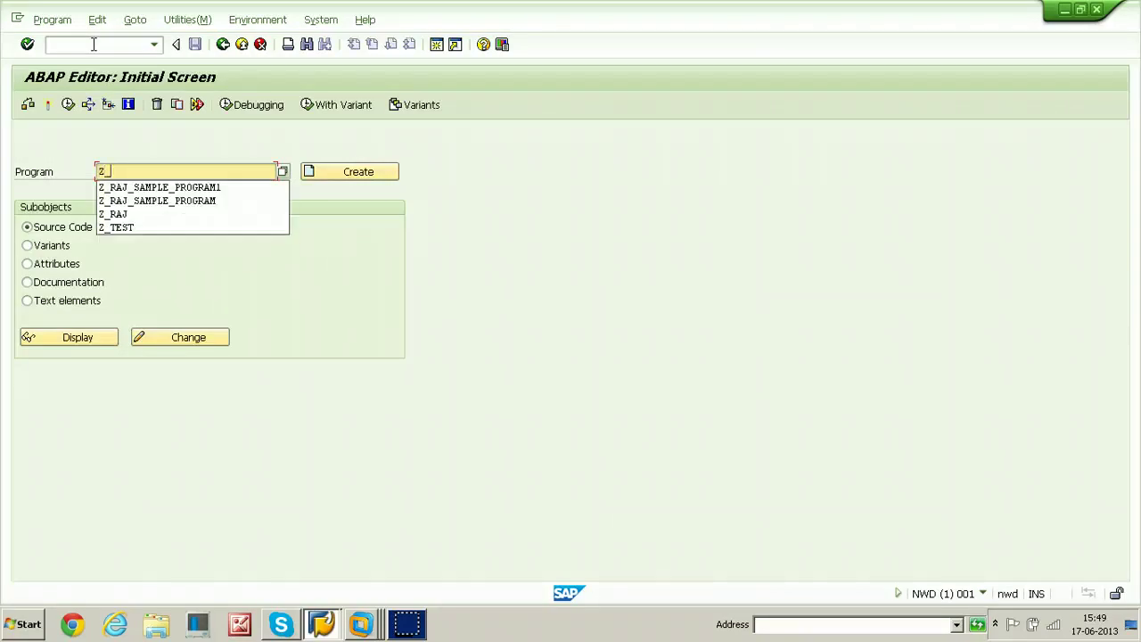
type("RAJ")
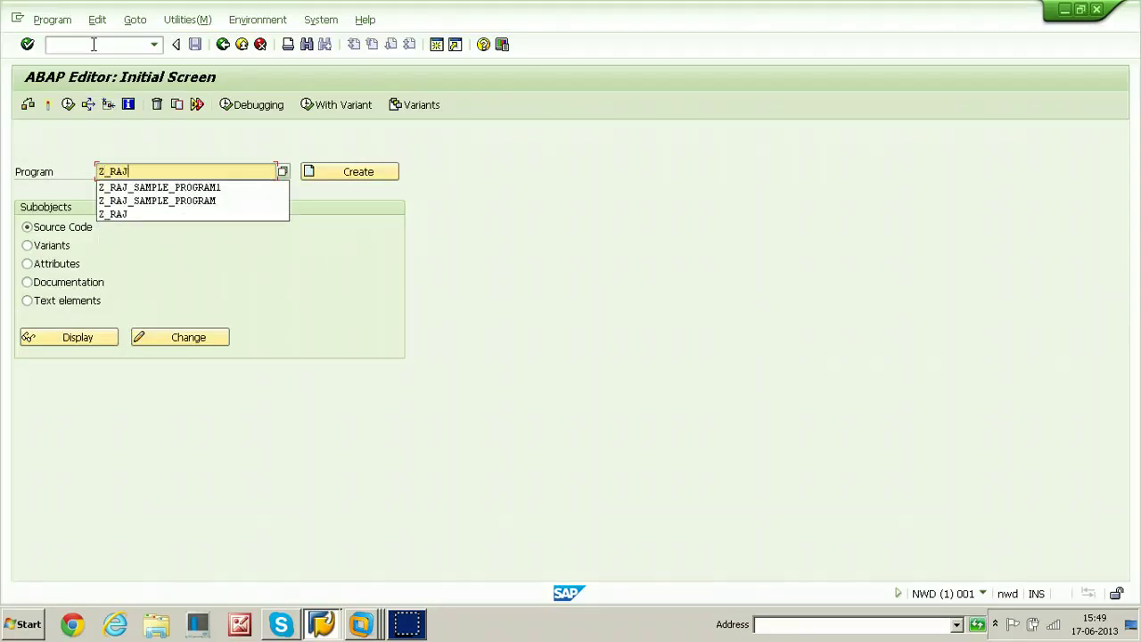
type("_SA")
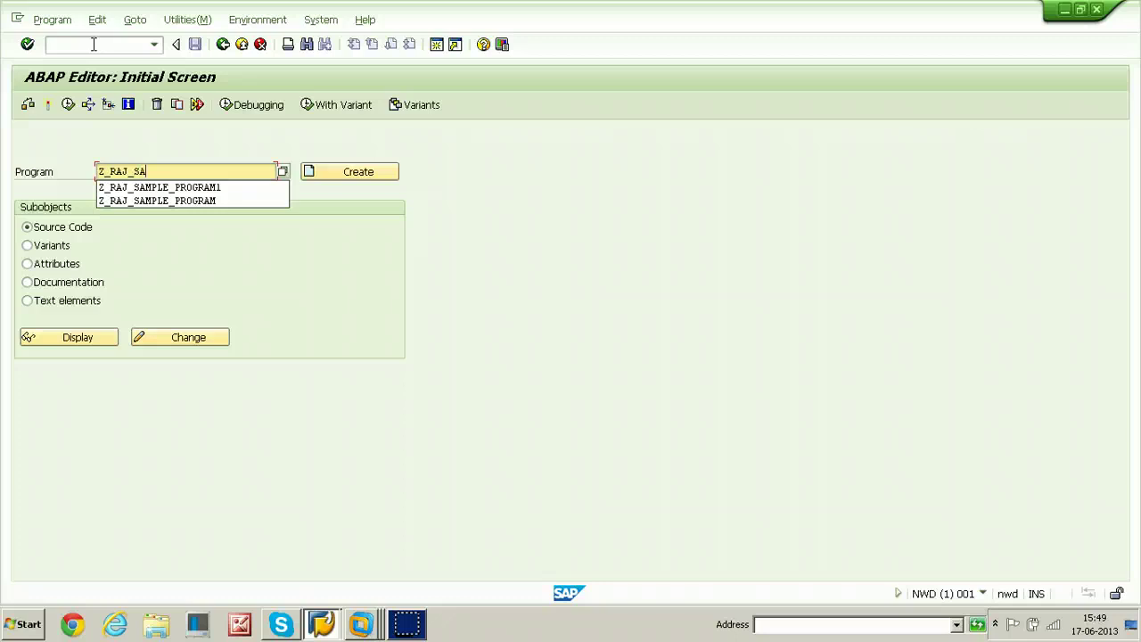
type("PMPLE_PROGRAM1")
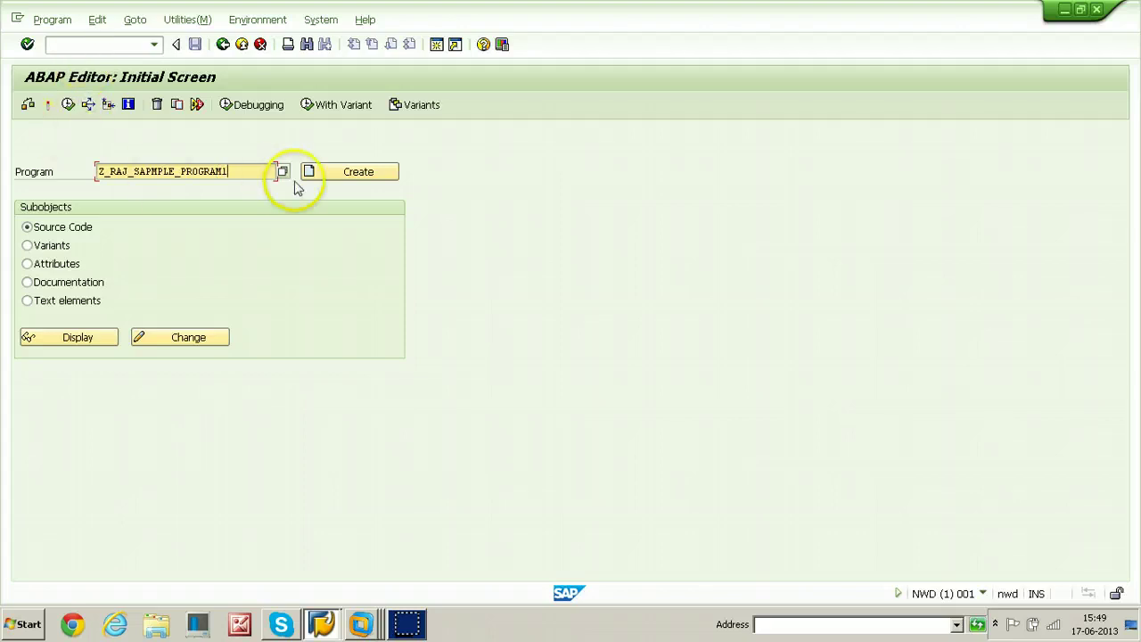
left_click(348, 172)
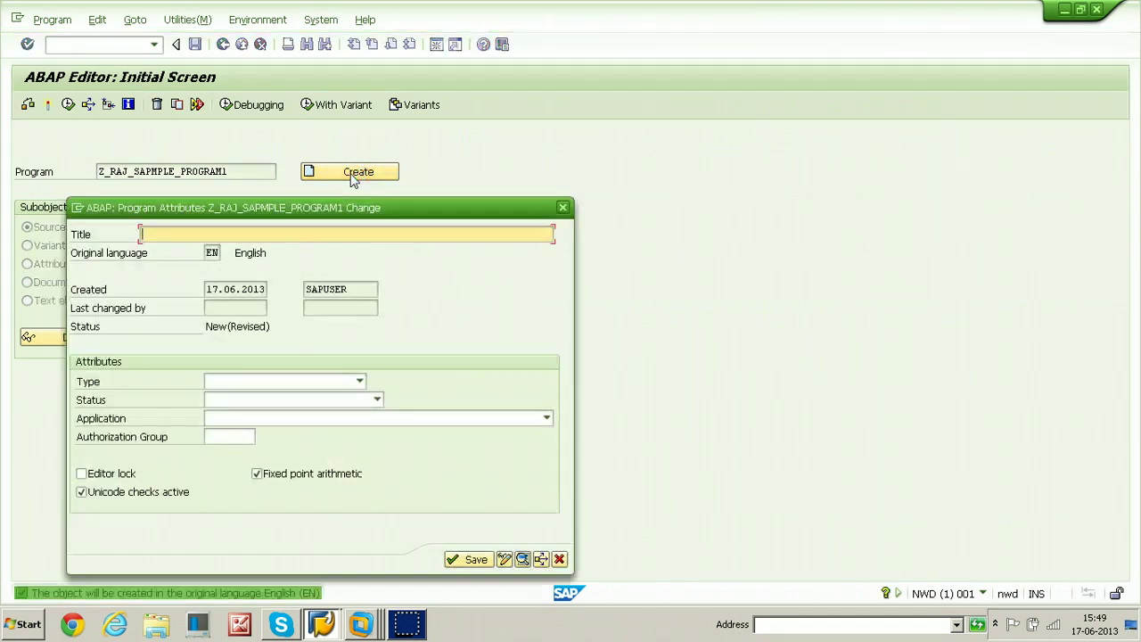
Step: Title the program "Z_RAJ Sample program 1", set its type to Executable program and save the attributes
left_click(383, 237)
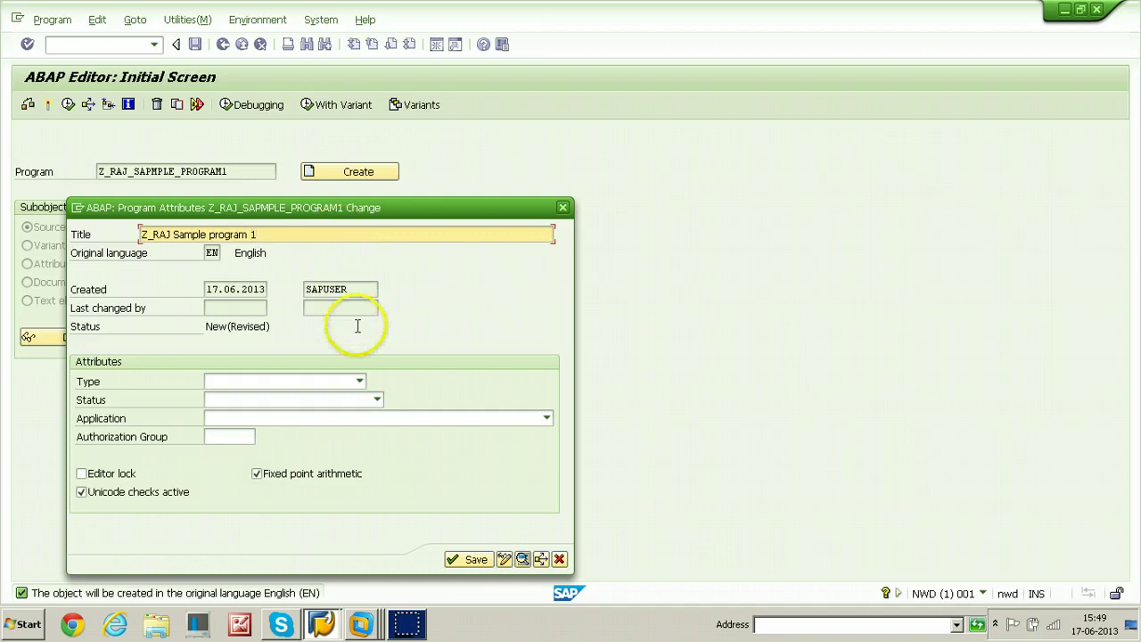
left_click(359, 381)
left_click(284, 399)
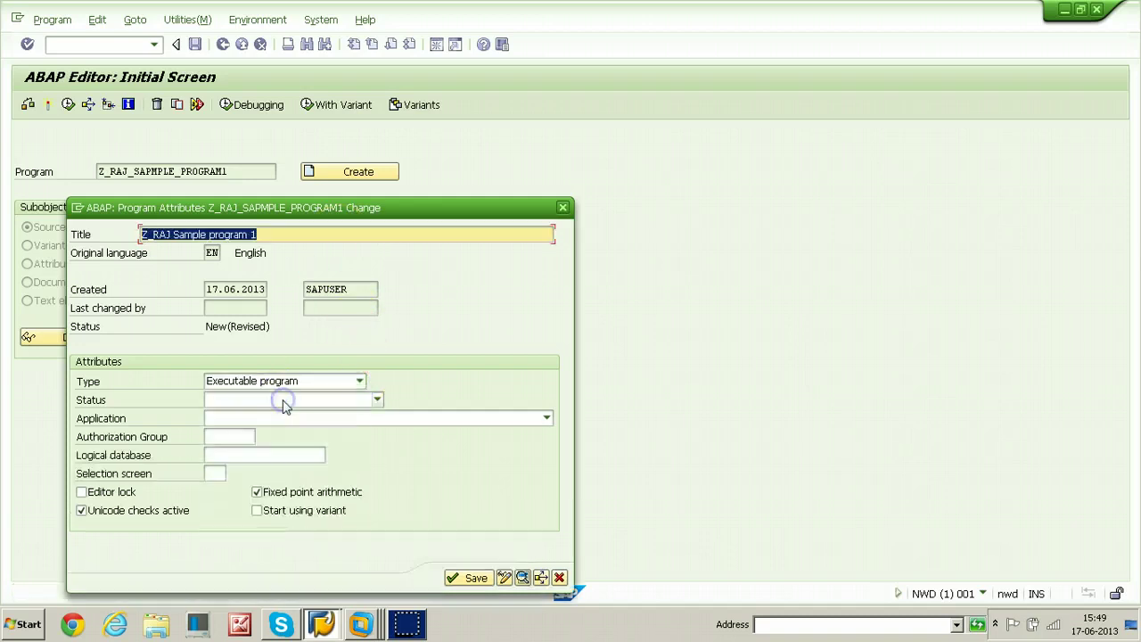
left_click(468, 580)
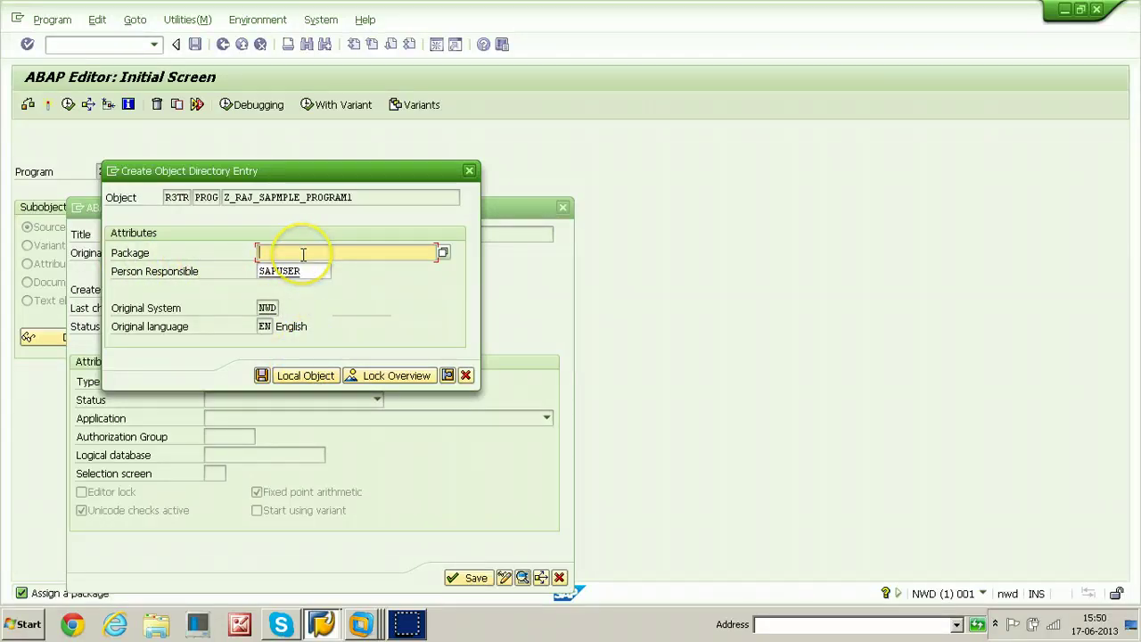
Step: Assign the program to package Z_RAJ_NEW_PACKAGE, searching packages with z*, and record it in workbench request NWDK900019
left_click(443, 253)
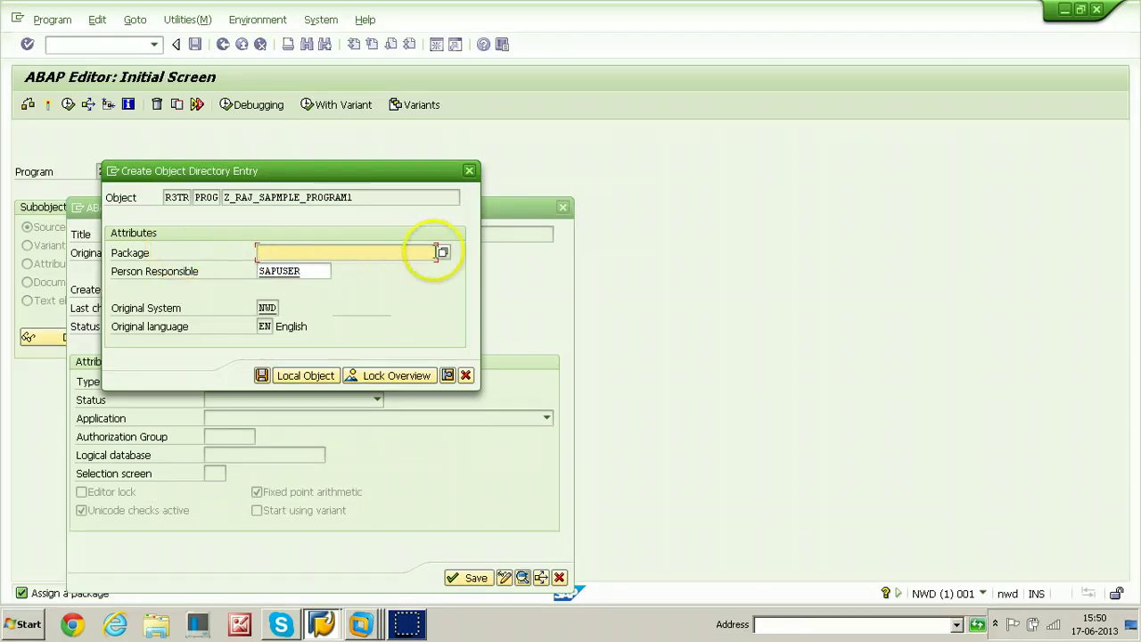
left_click(444, 254)
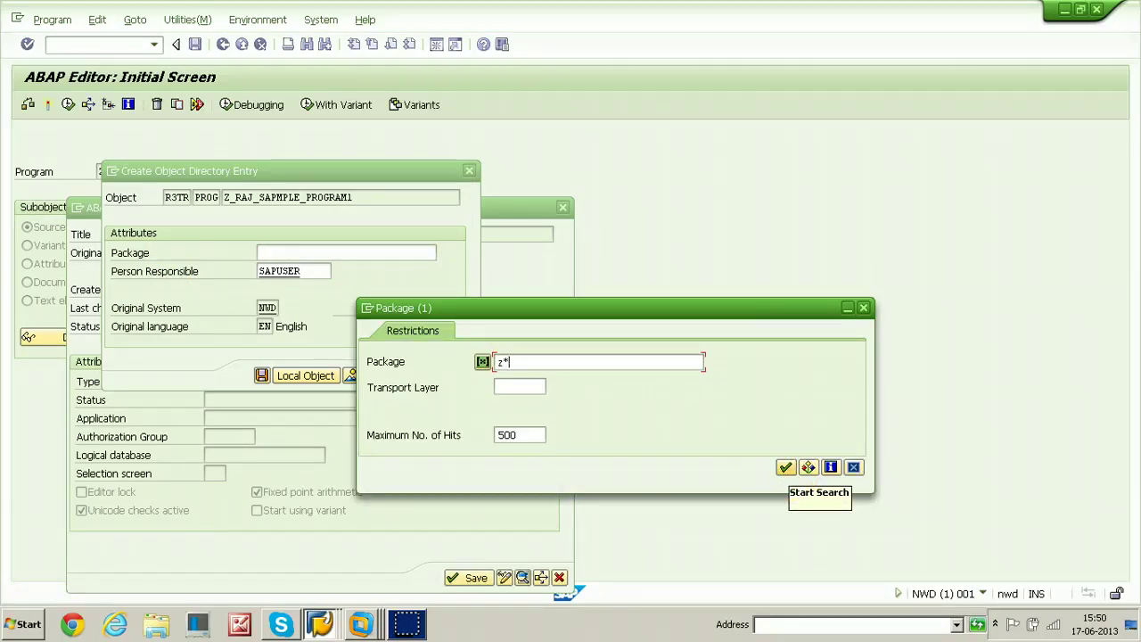
type("z*")
left_click(785, 467)
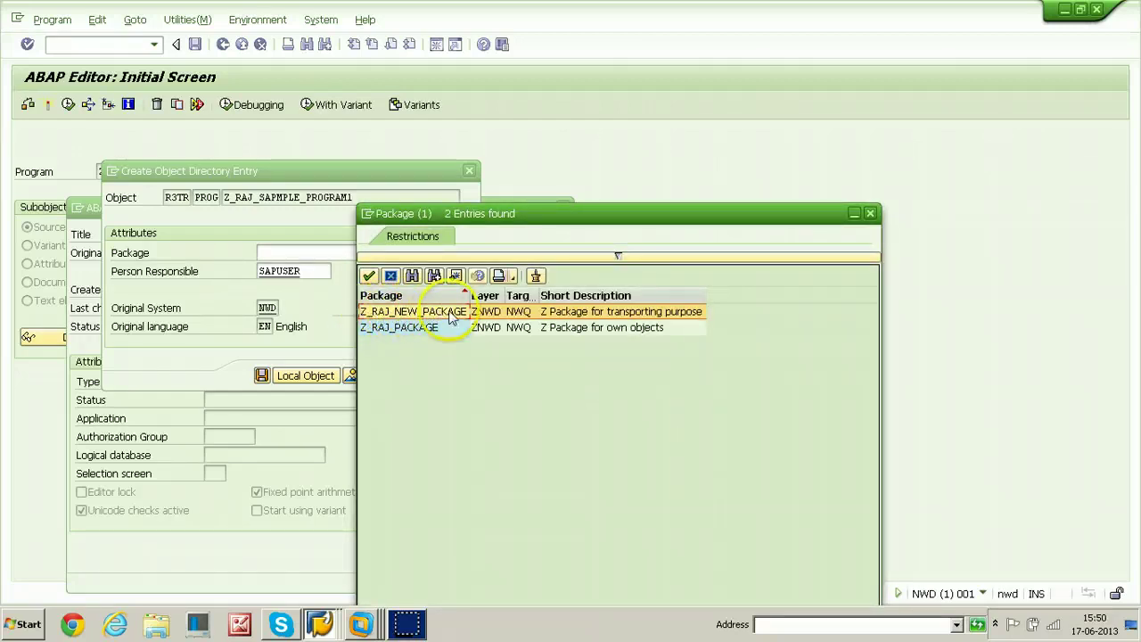
double_click(410, 311)
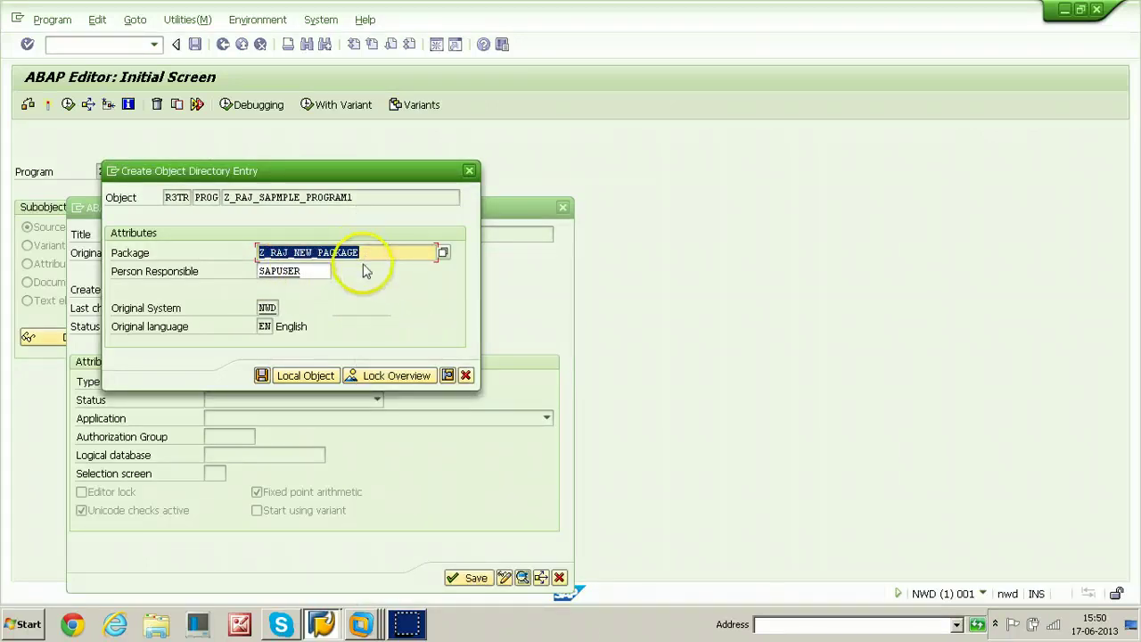
left_click(262, 375)
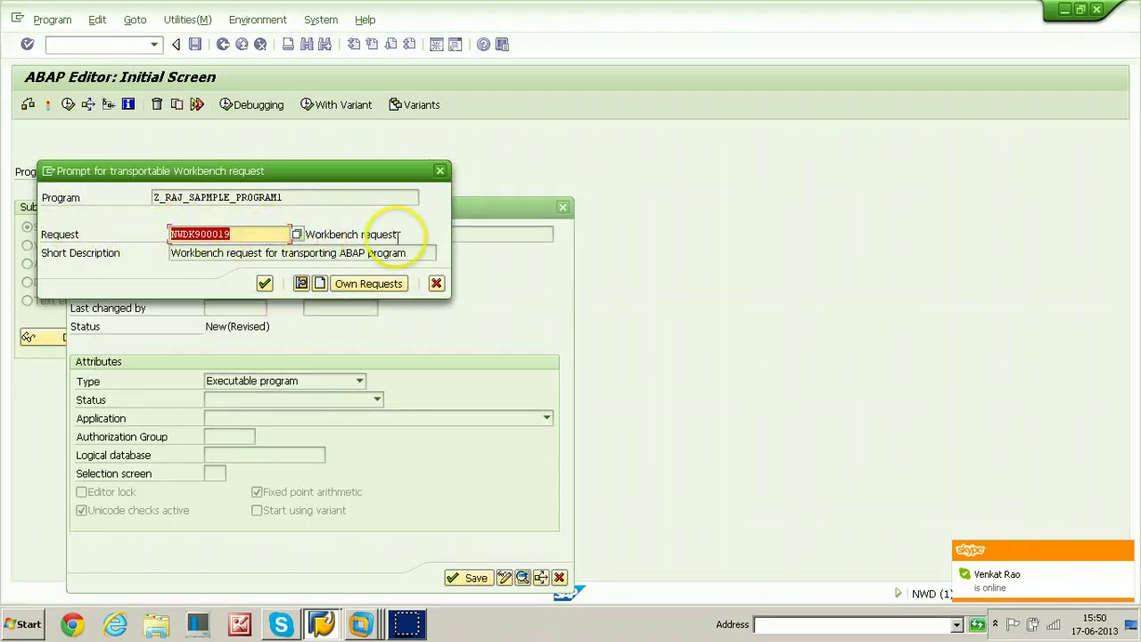
left_click(264, 286)
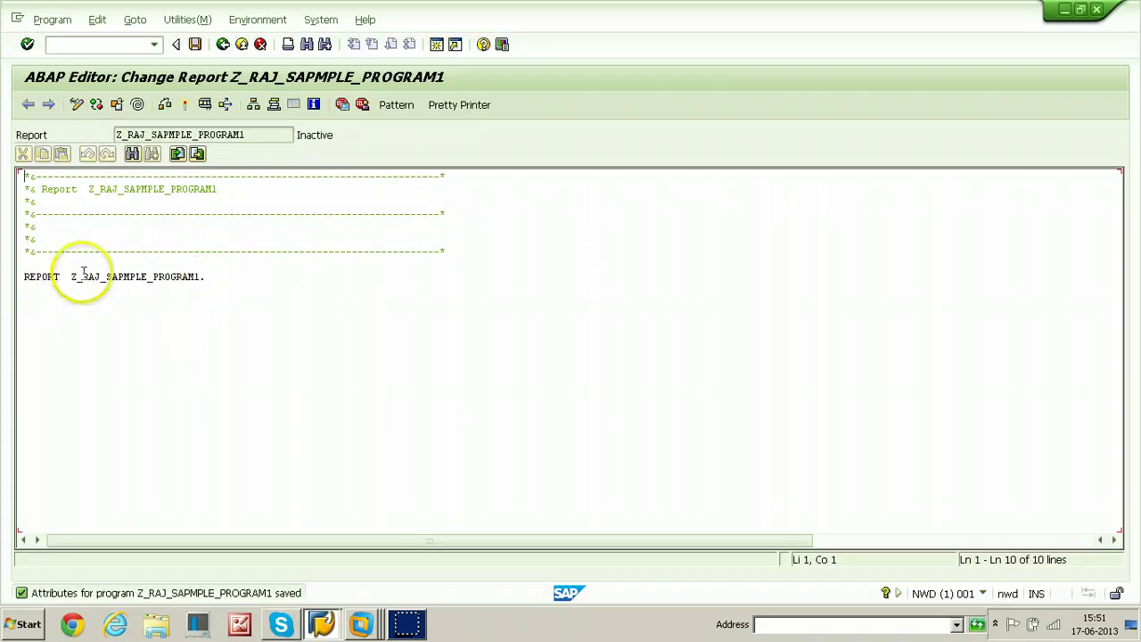
Step: Save and activate the report Z_RAJ_SAPMPLE_PROGRAM1
left_click(234, 273)
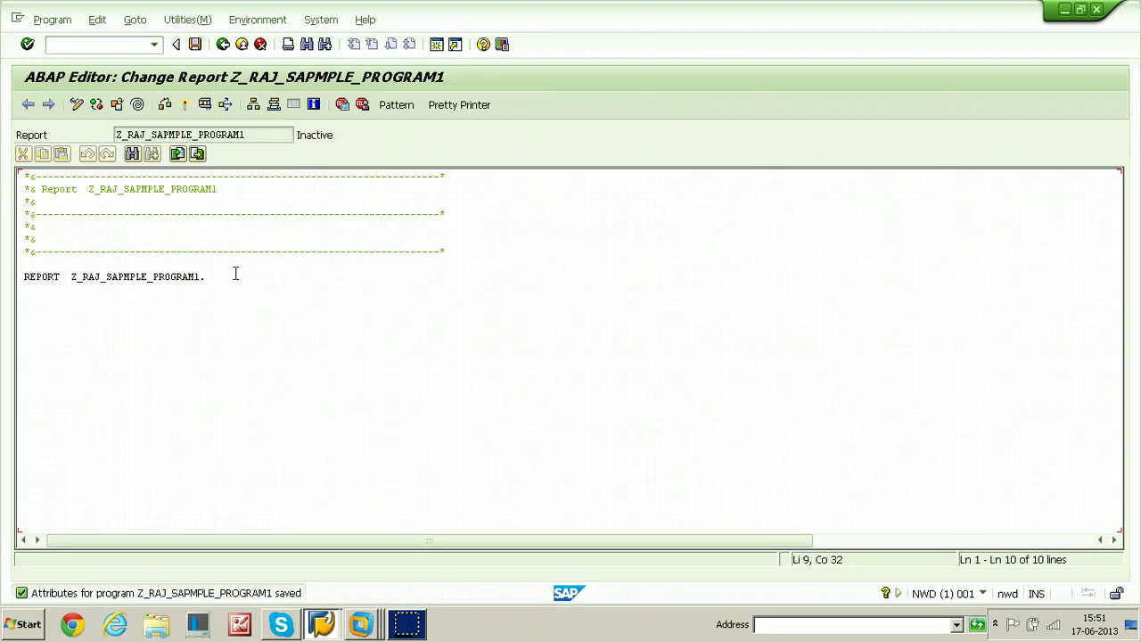
left_click(196, 44)
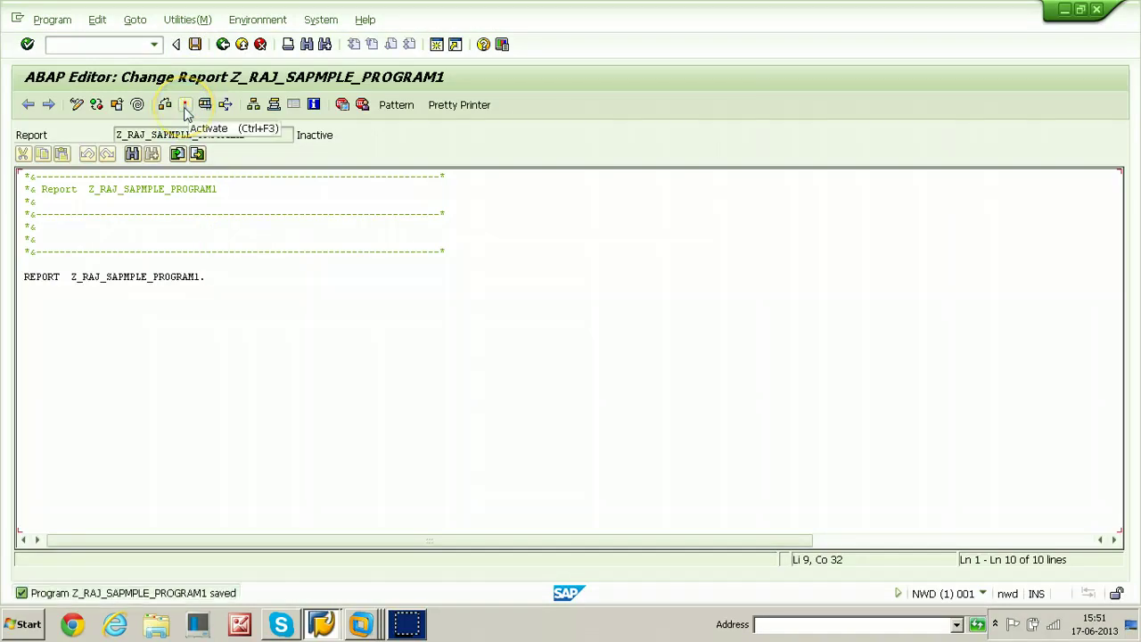
left_click(186, 107)
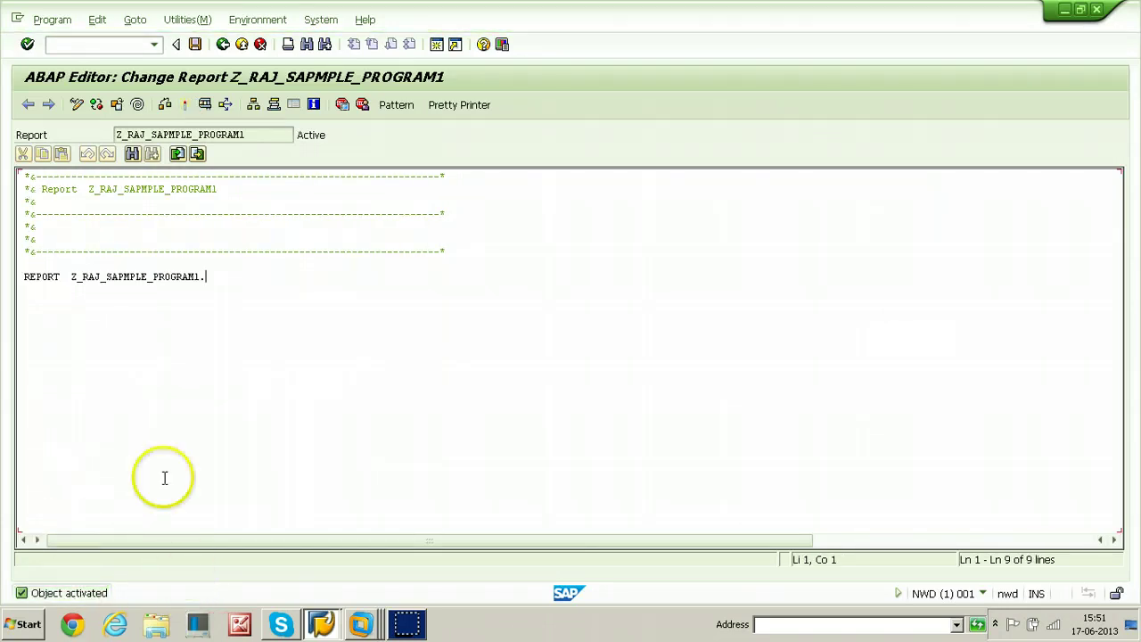
Step: Open the Transport Organizer with transaction se09 and display the modifiable and released workbench requests of SAPUSER
left_click(129, 44)
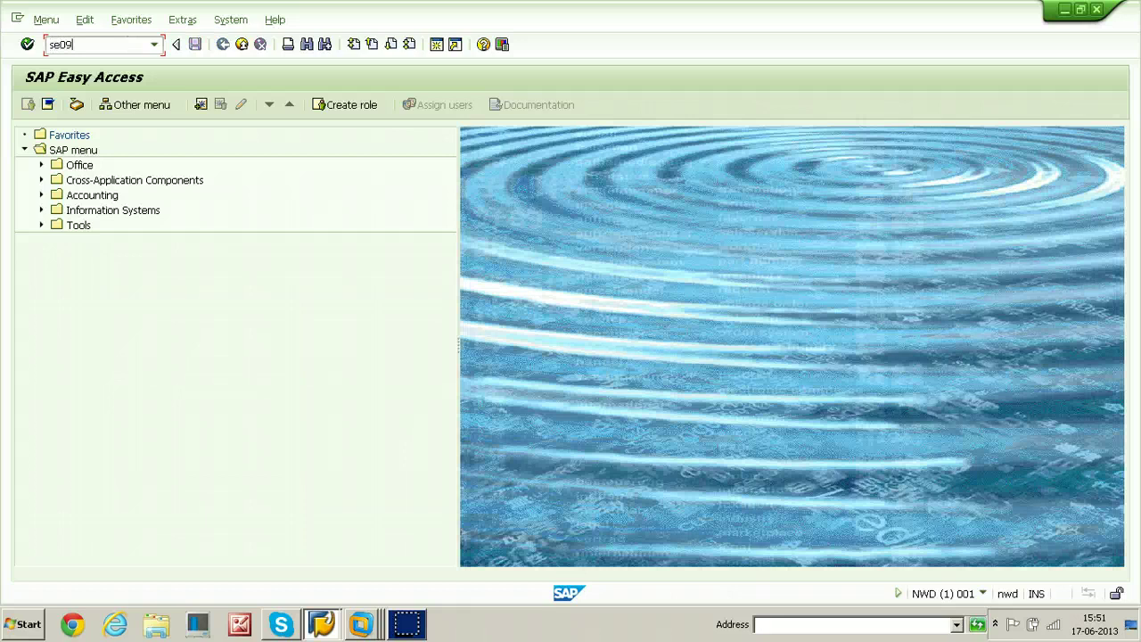
type("se09")
key("Return")
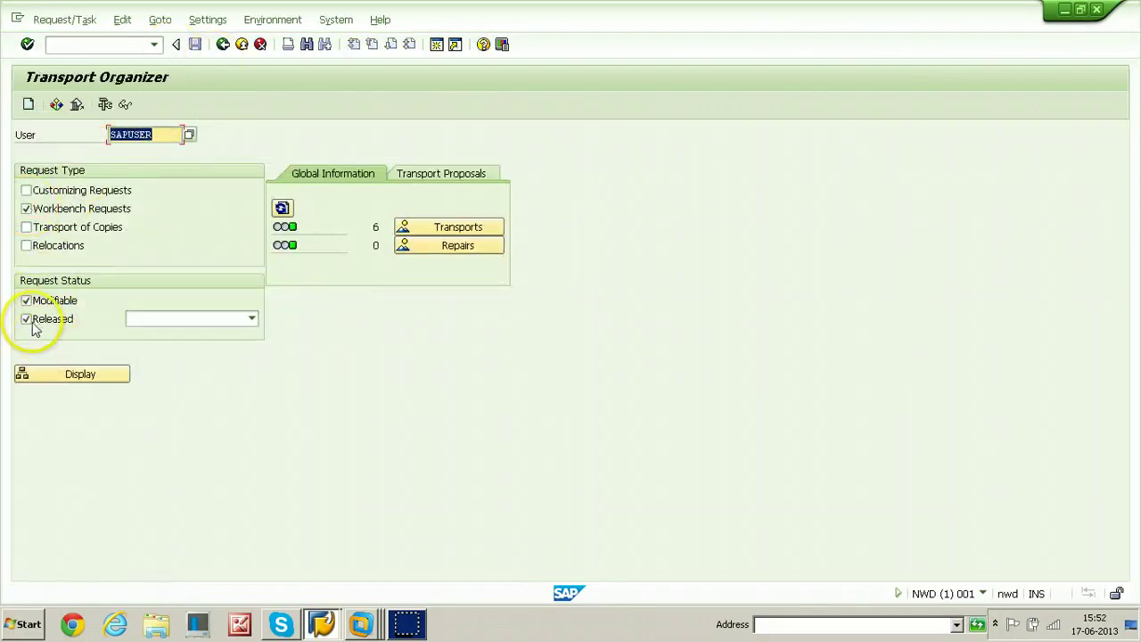
left_click(70, 377)
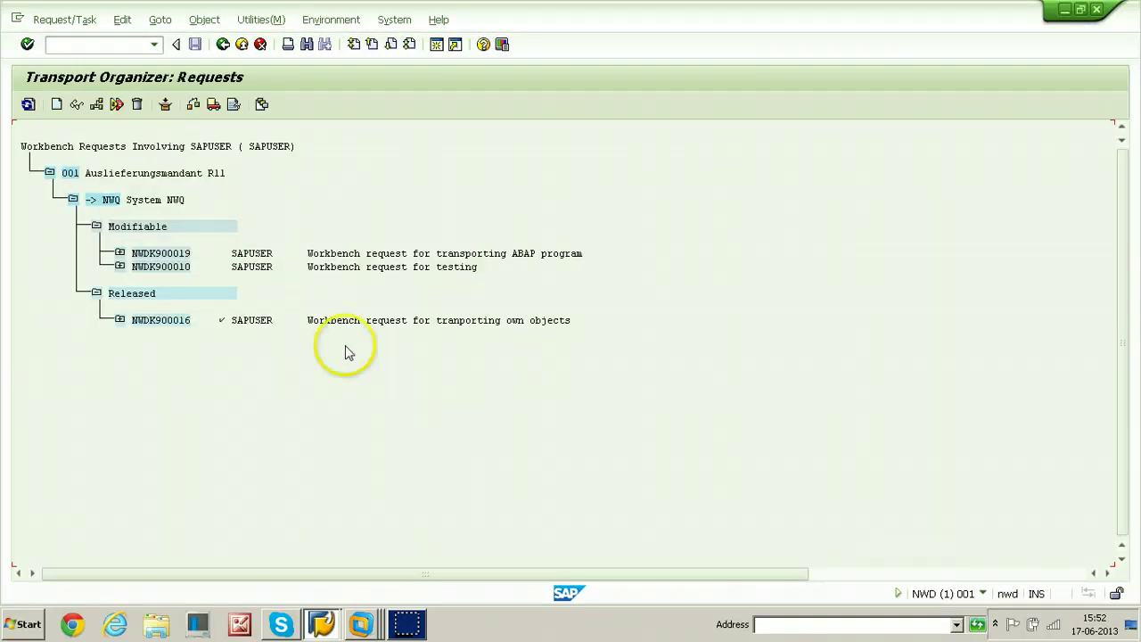
Step: Expand request NWDK900019 and release its Development/Correction task NWDK900020
left_click(183, 253)
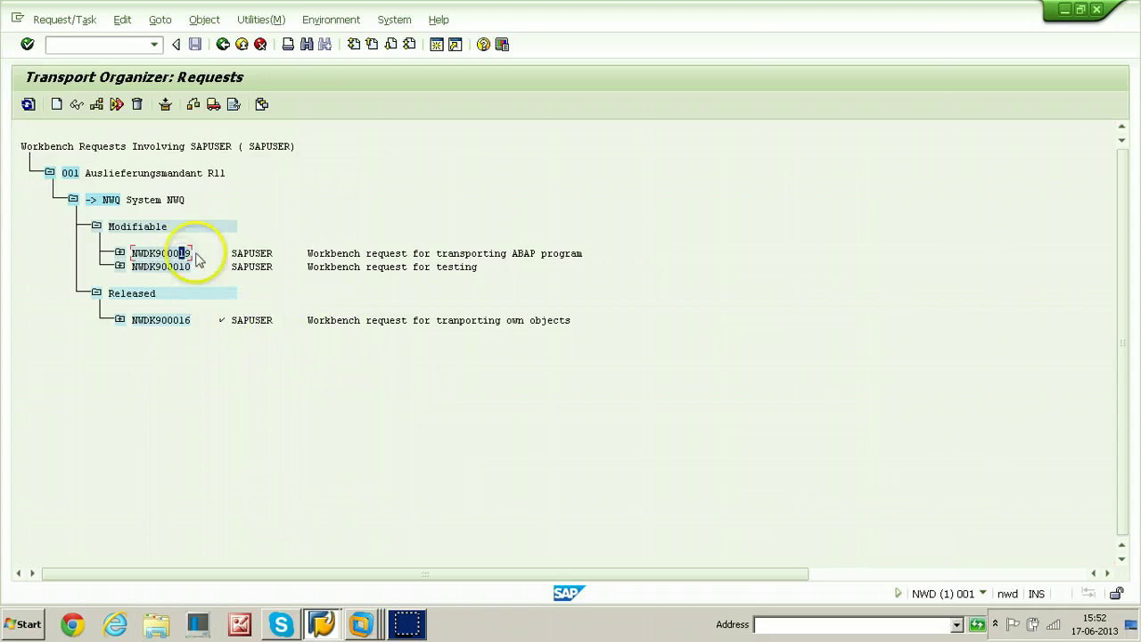
left_click(119, 253)
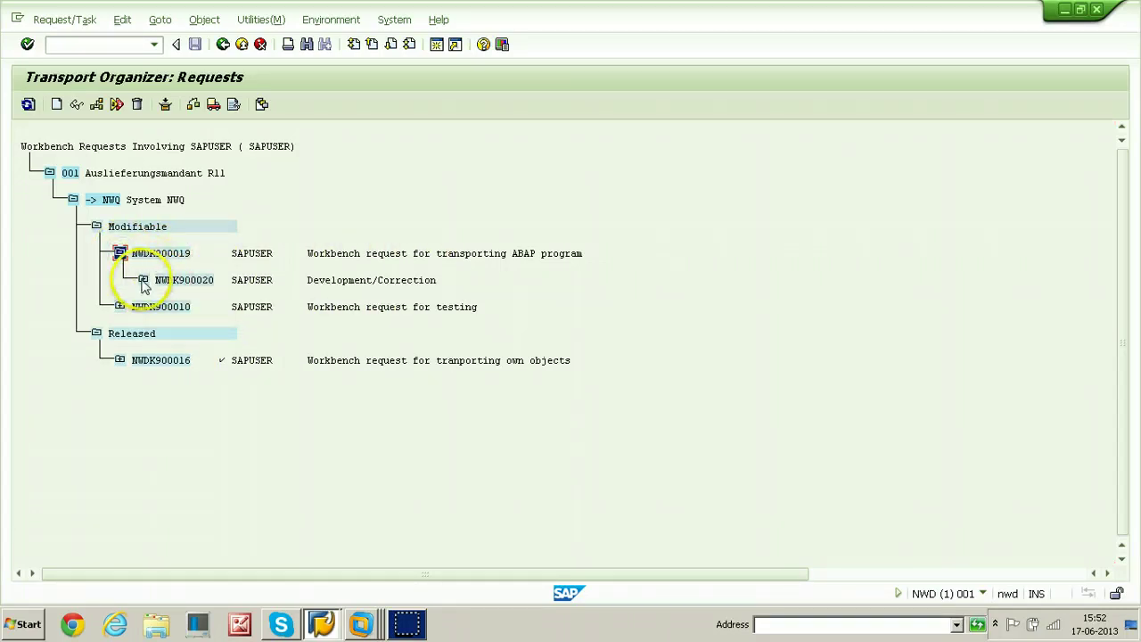
left_click(142, 280)
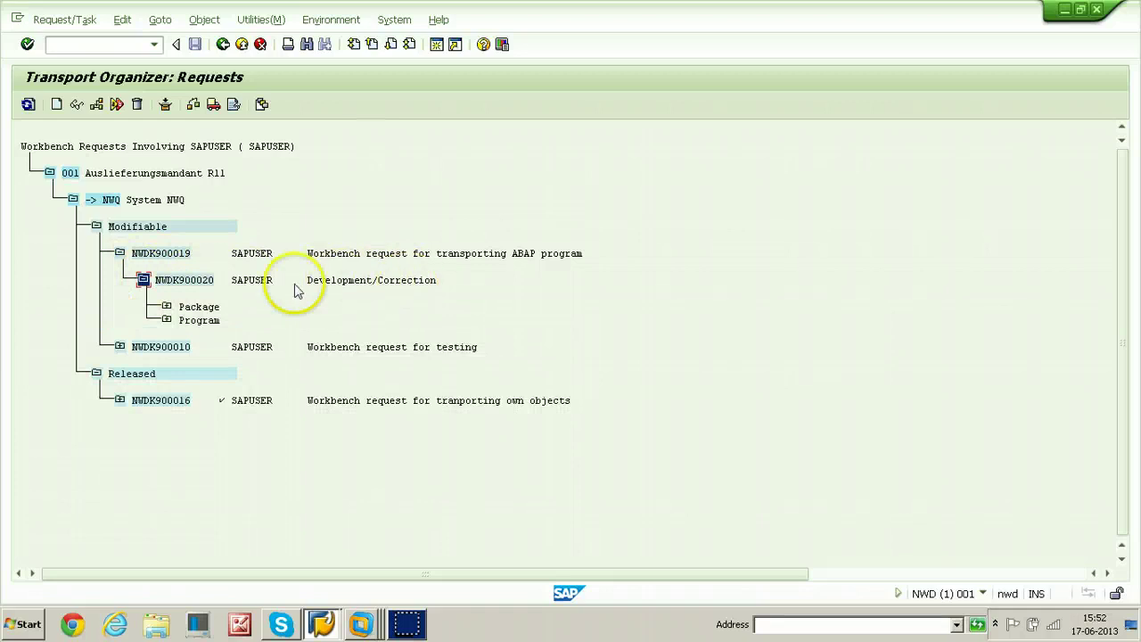
left_click(165, 280)
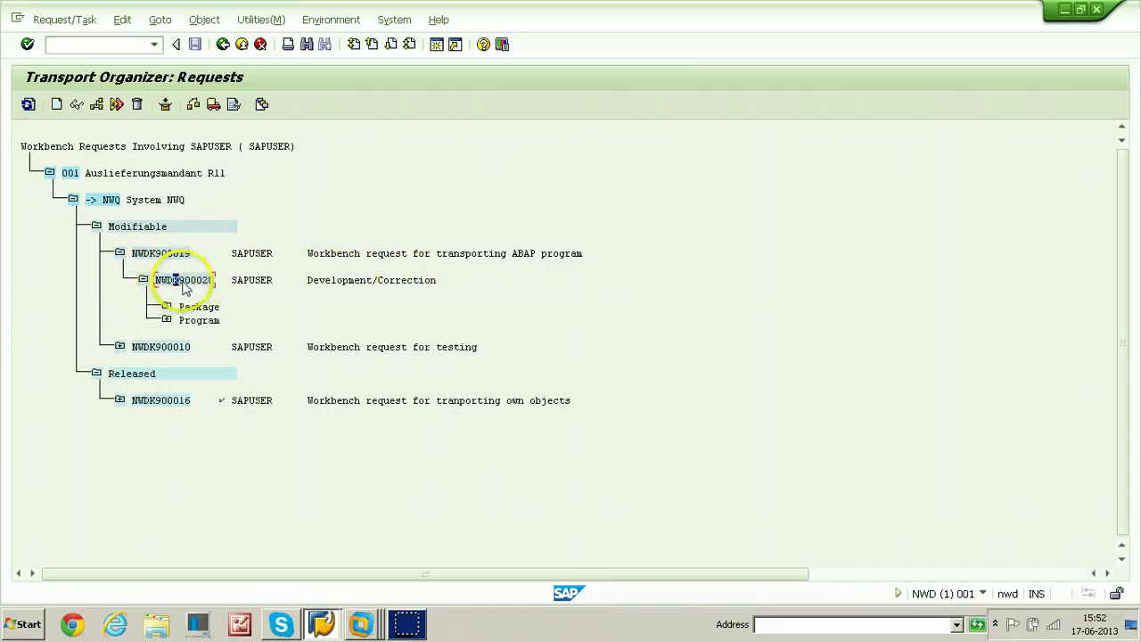
left_click(213, 105)
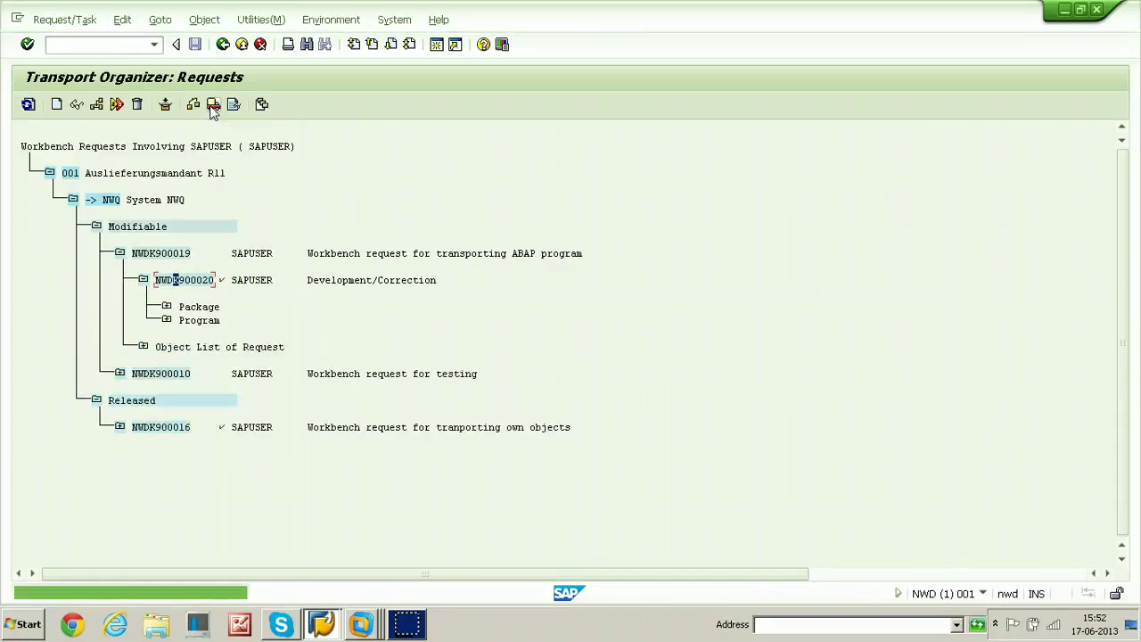
Step: Release the workbench request NWDK900019 for transporting the ABAP program
left_click(159, 255)
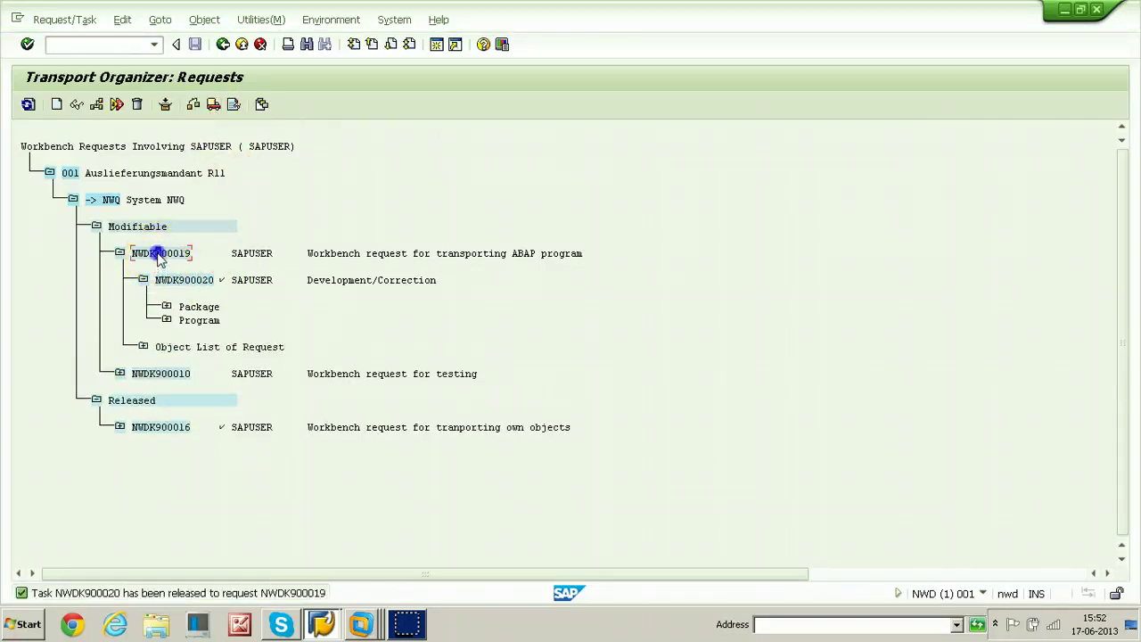
left_click(214, 105)
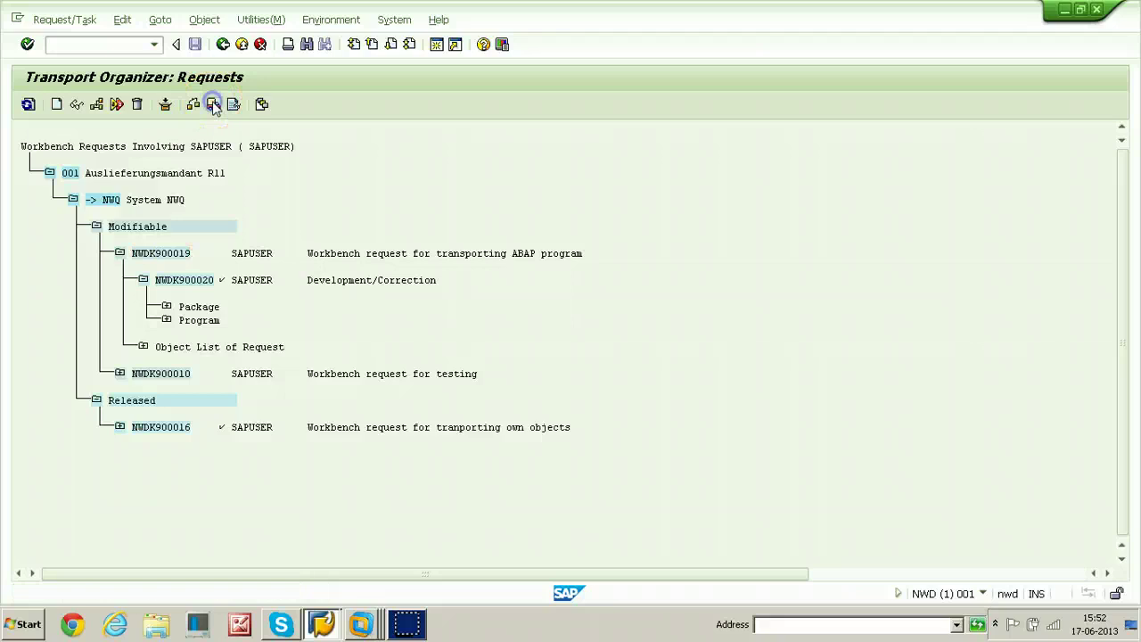
left_click(234, 257)
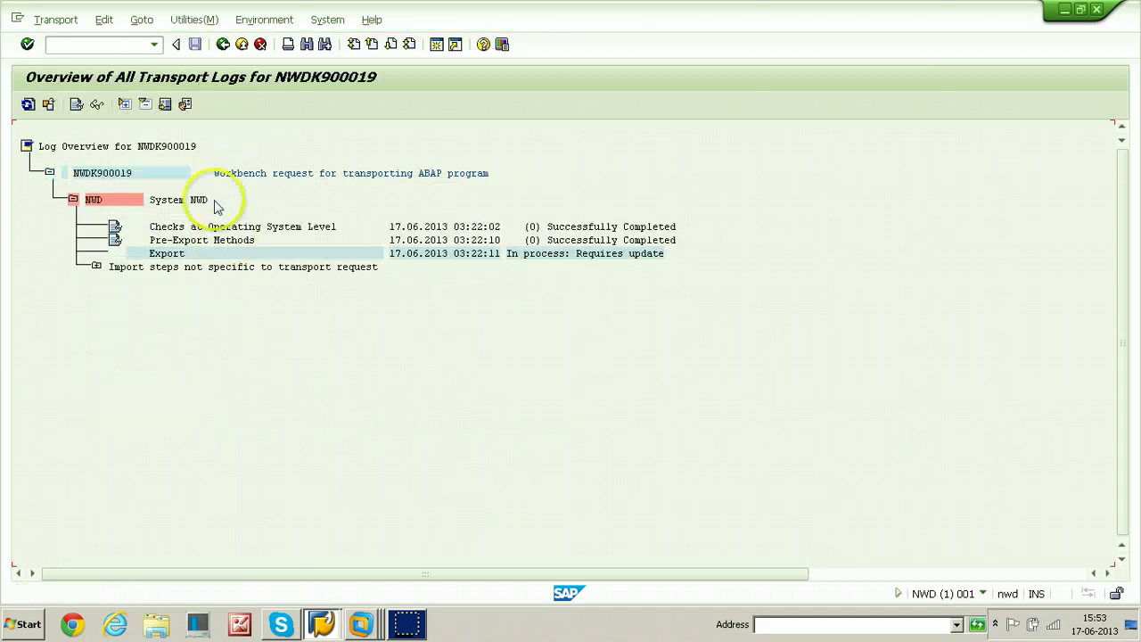
Step: Switch to SAP Logon, connect to the nwq system and log on to client 001 as sapuser with the account password
left_click(322, 623)
left_click(274, 569)
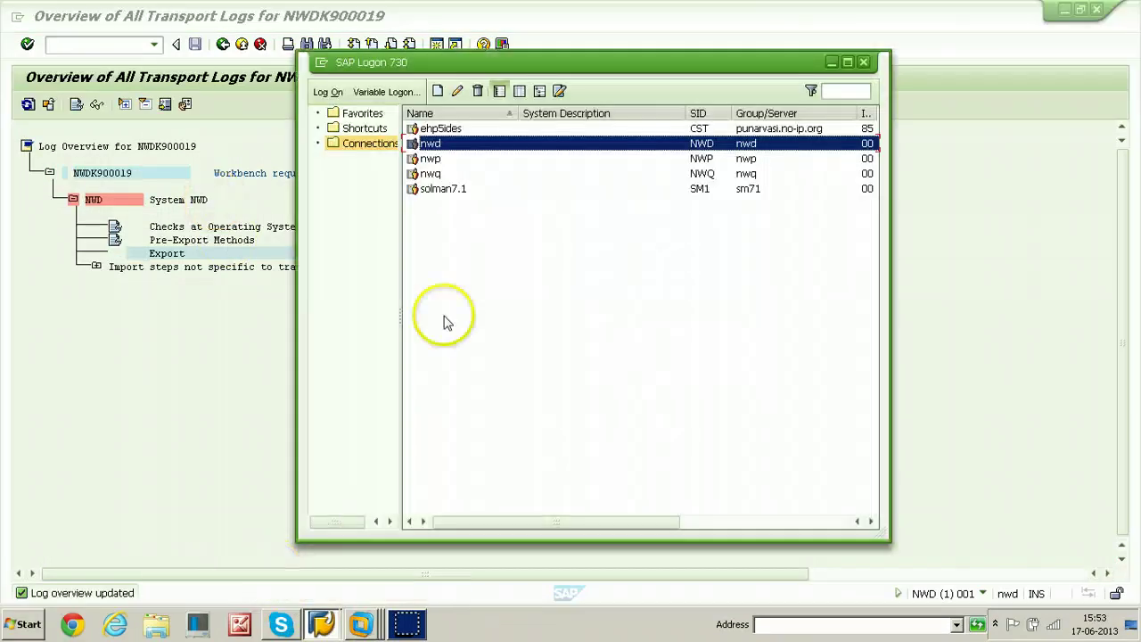
left_click(437, 175)
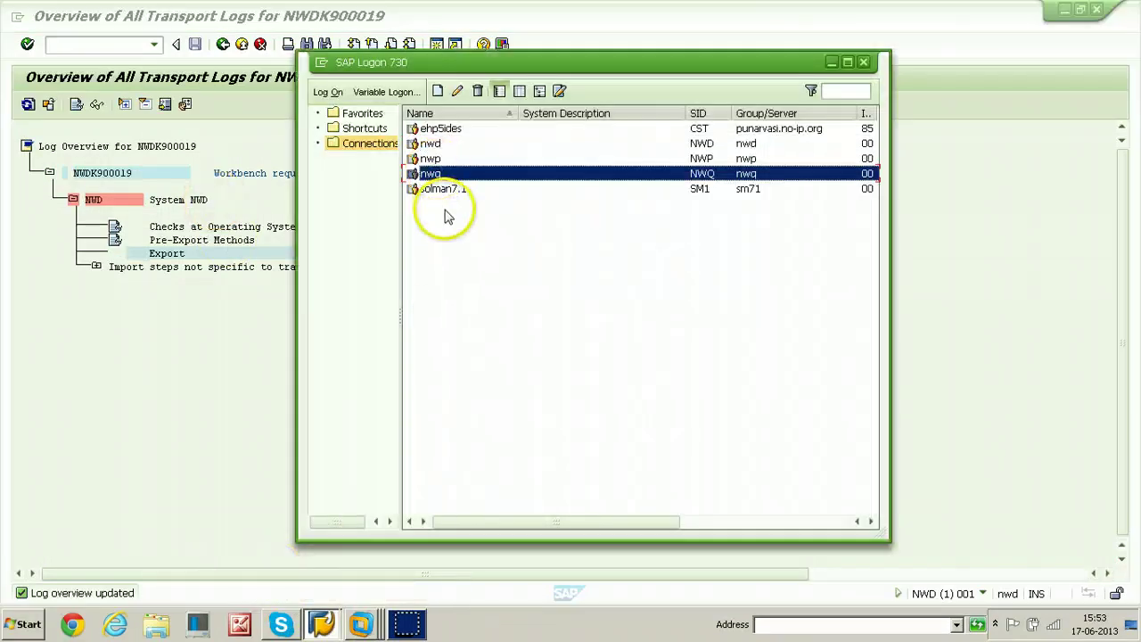
key("Return")
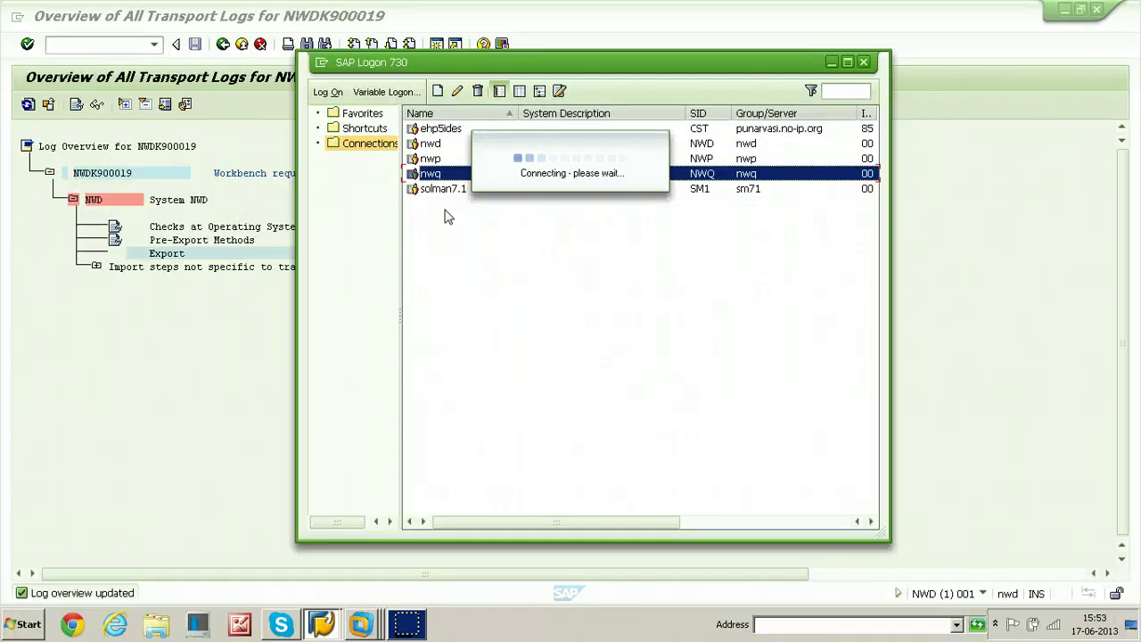
type("sap")
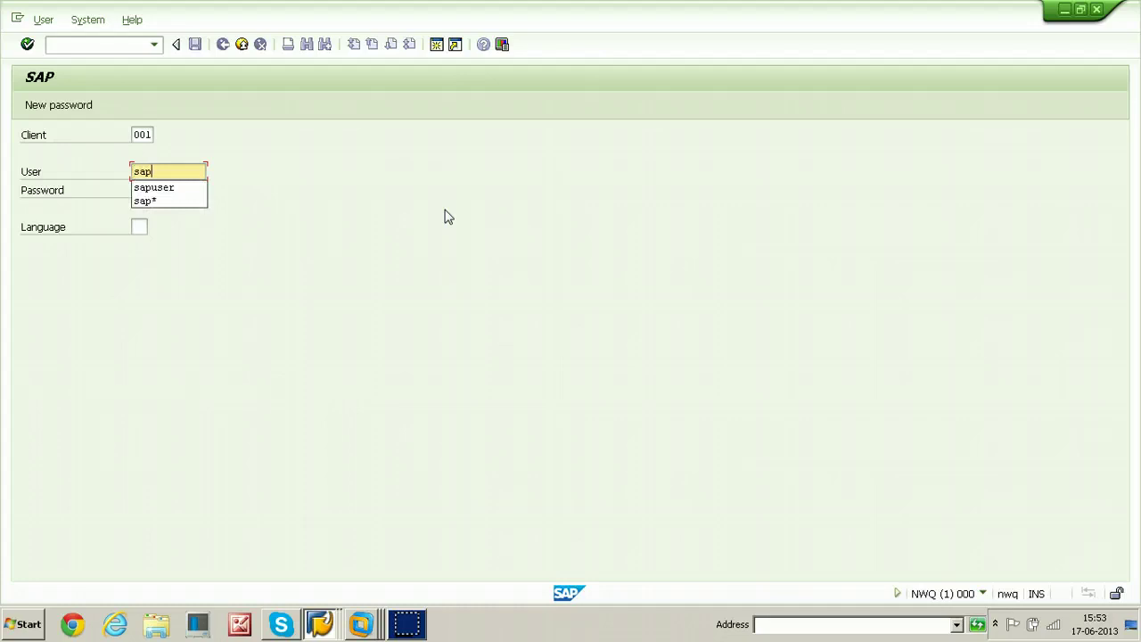
type("user")
key("Tab")
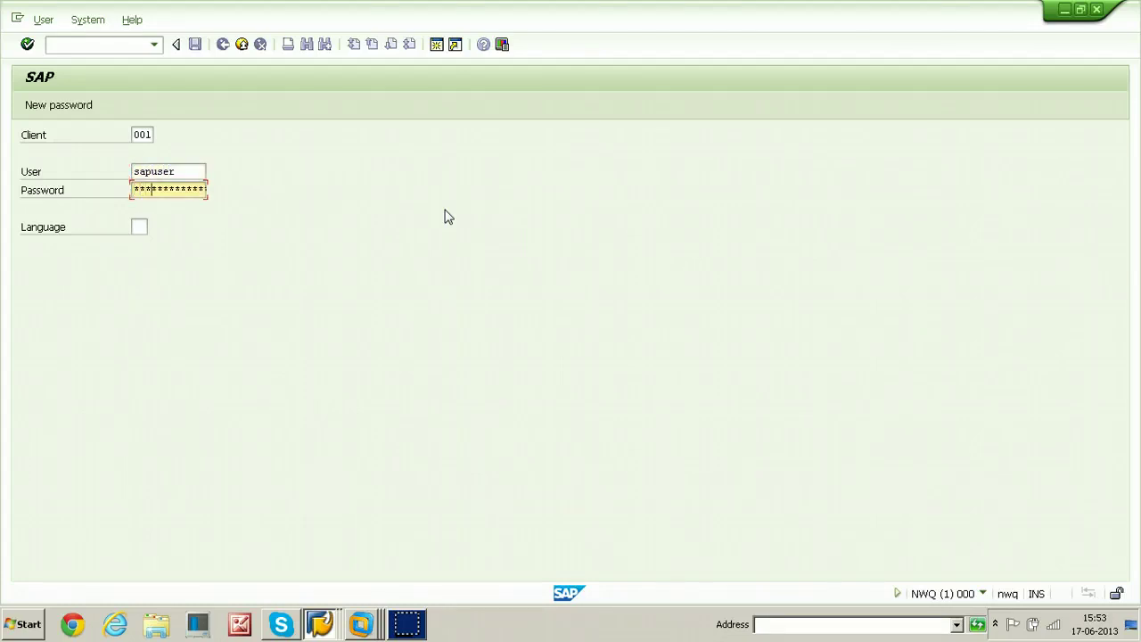
key("Return")
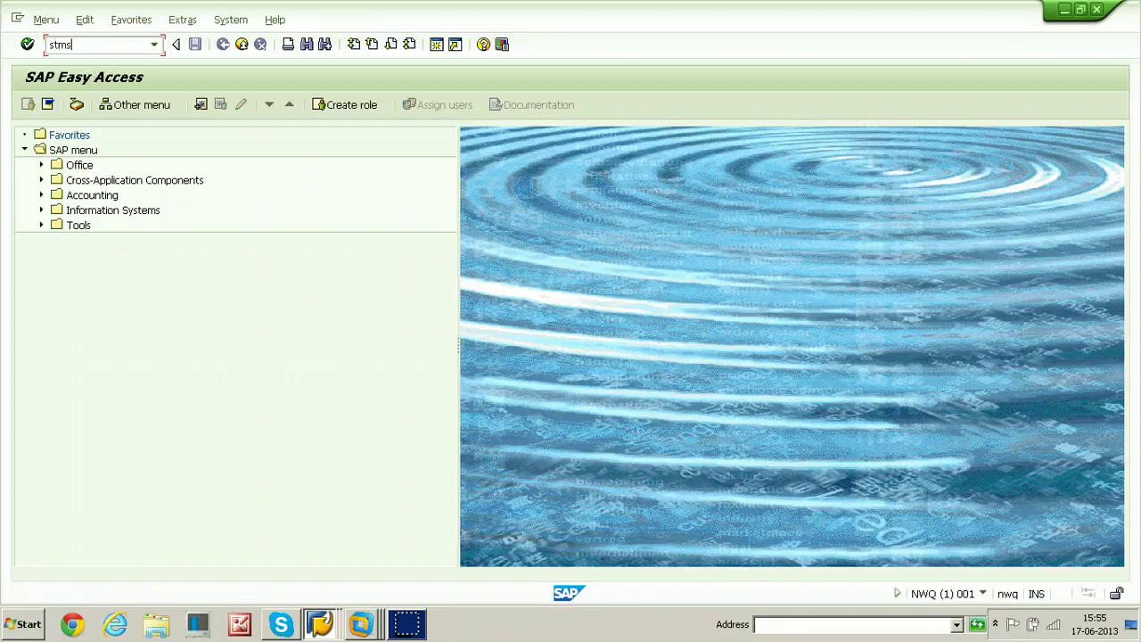
Step: Open the Transport Management System in NWQ with transaction stms
type("stms")
key("Return")
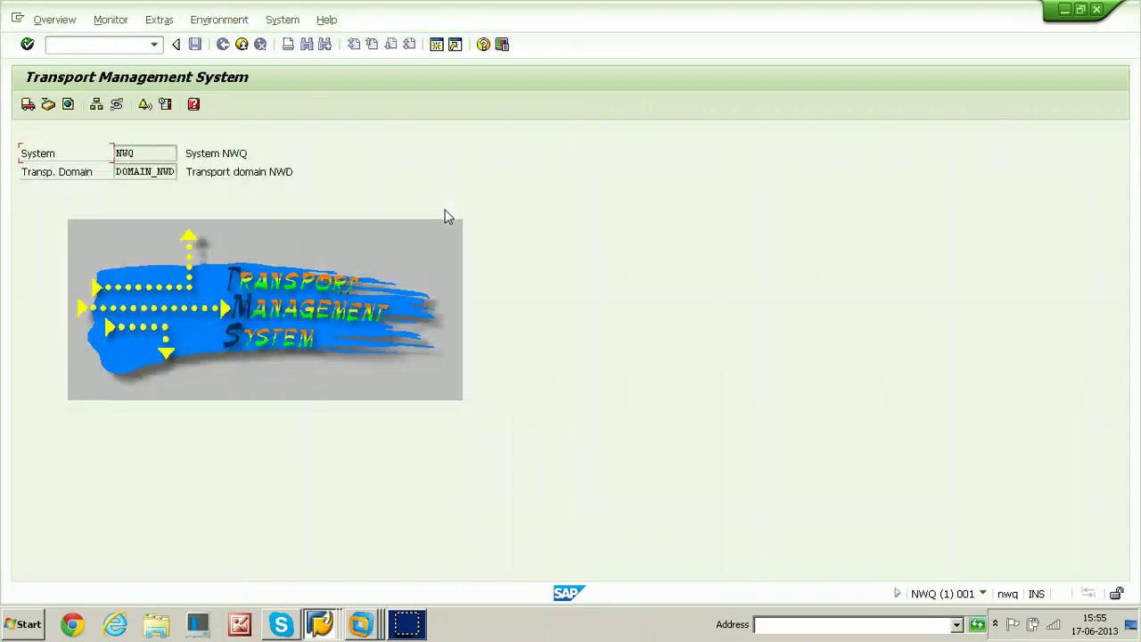
Step: Open the import overview of the transport domain and display the import queue of system NWQ
left_click(52, 19)
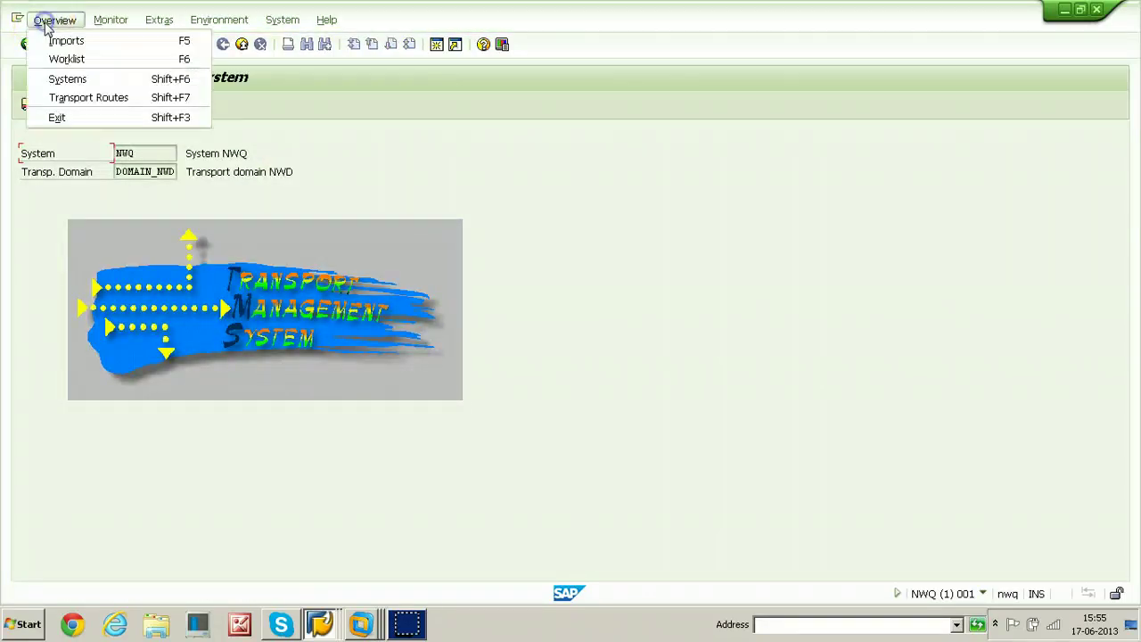
left_click(51, 41)
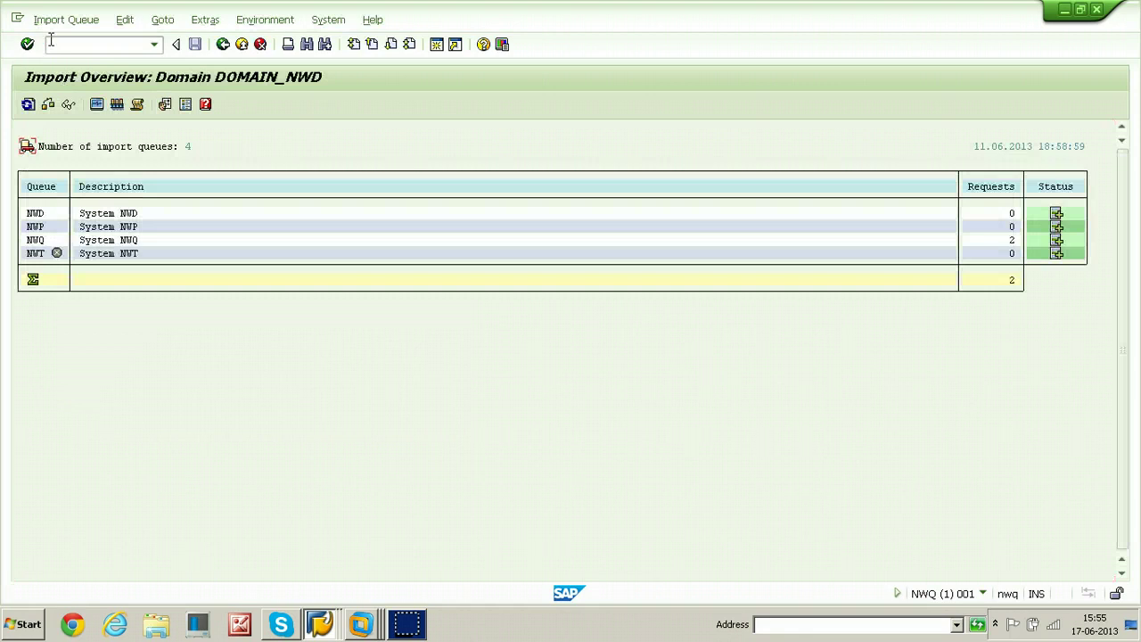
double_click(35, 241)
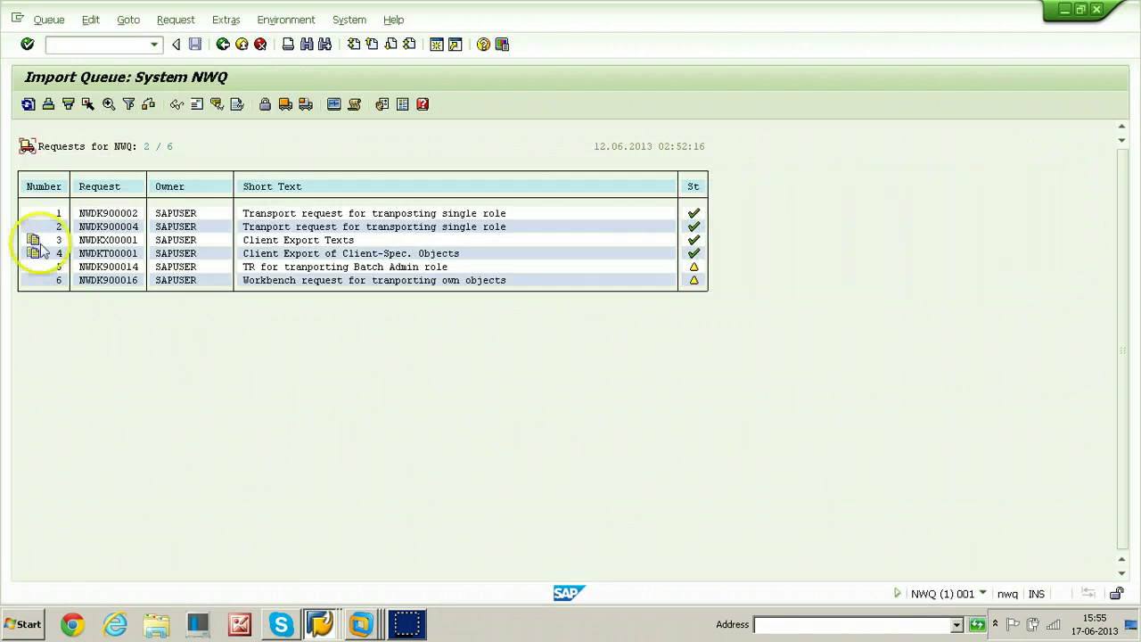
Step: Refresh the NWQ import queue and transfer the transport files of request NWDK900019 to it
left_click(28, 104)
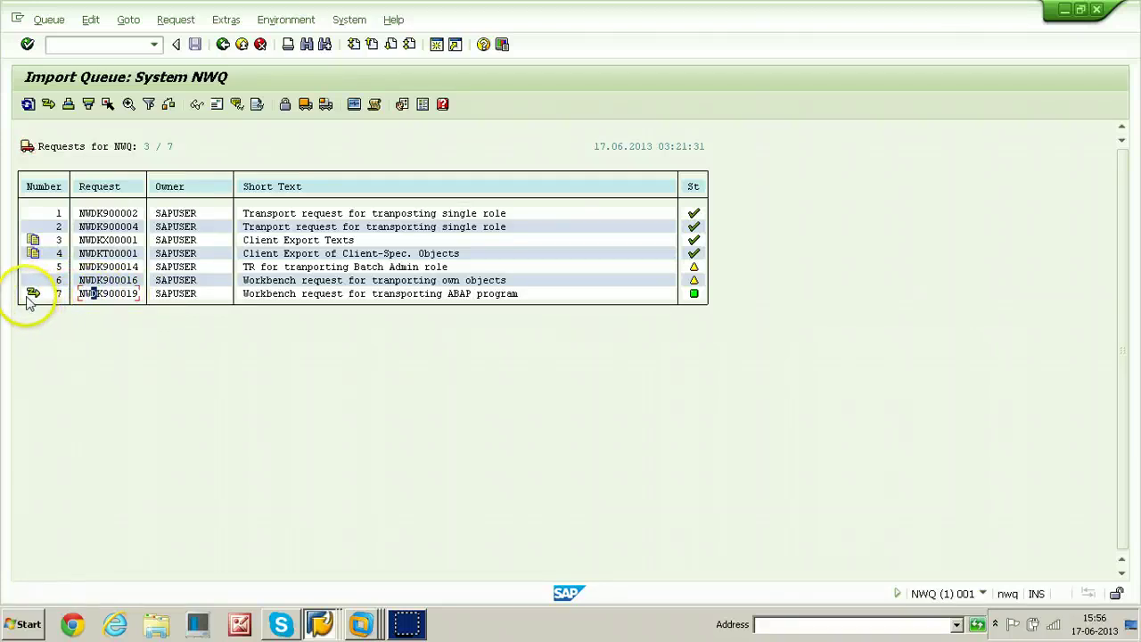
left_click(49, 104)
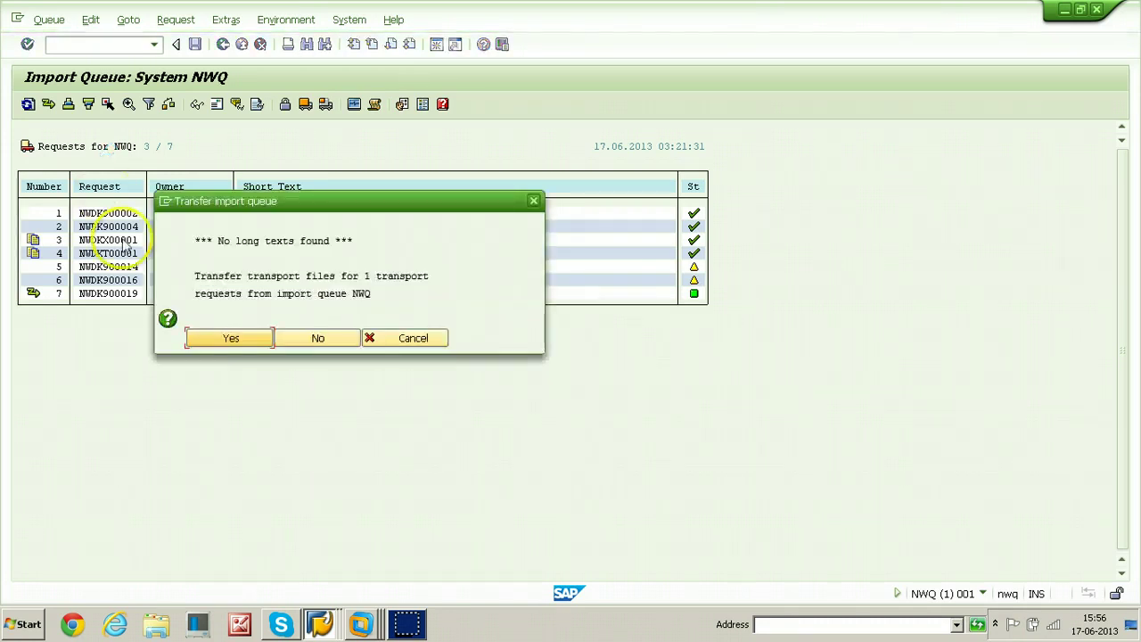
left_click(217, 340)
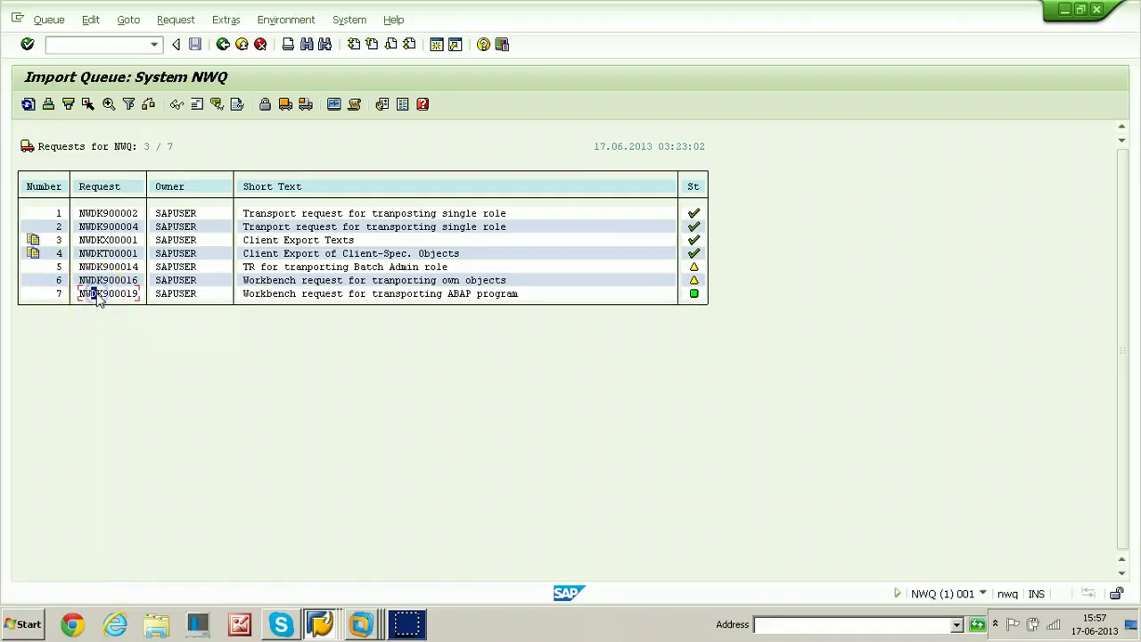
Step: Import request NWDK900019 into target client 001 of NWQ with an immediate start
left_click(306, 104)
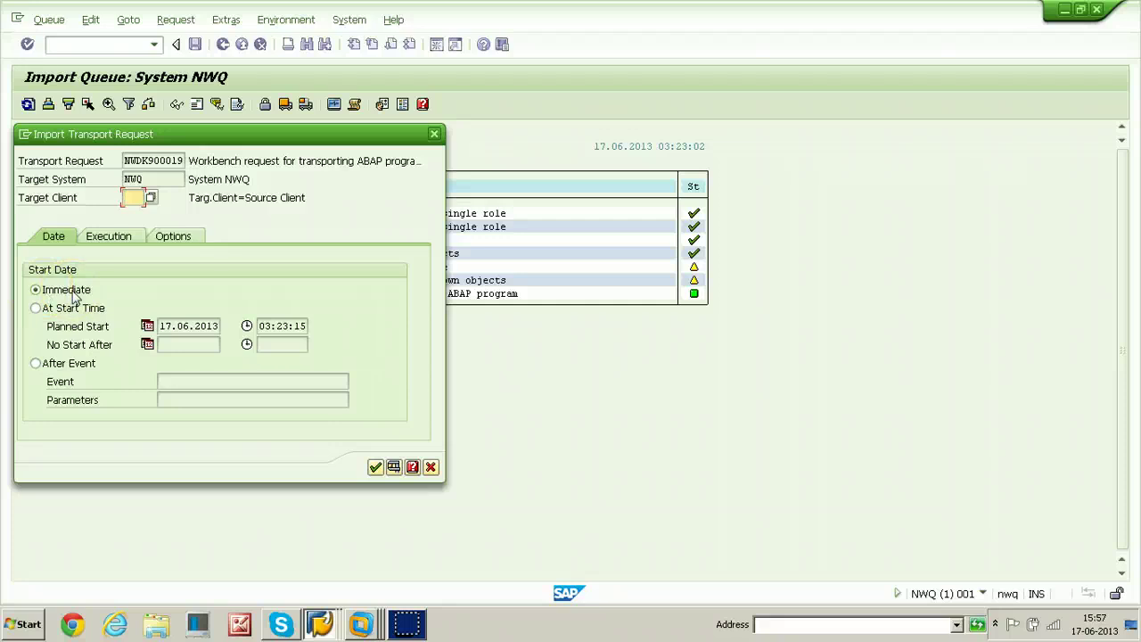
left_click(152, 199)
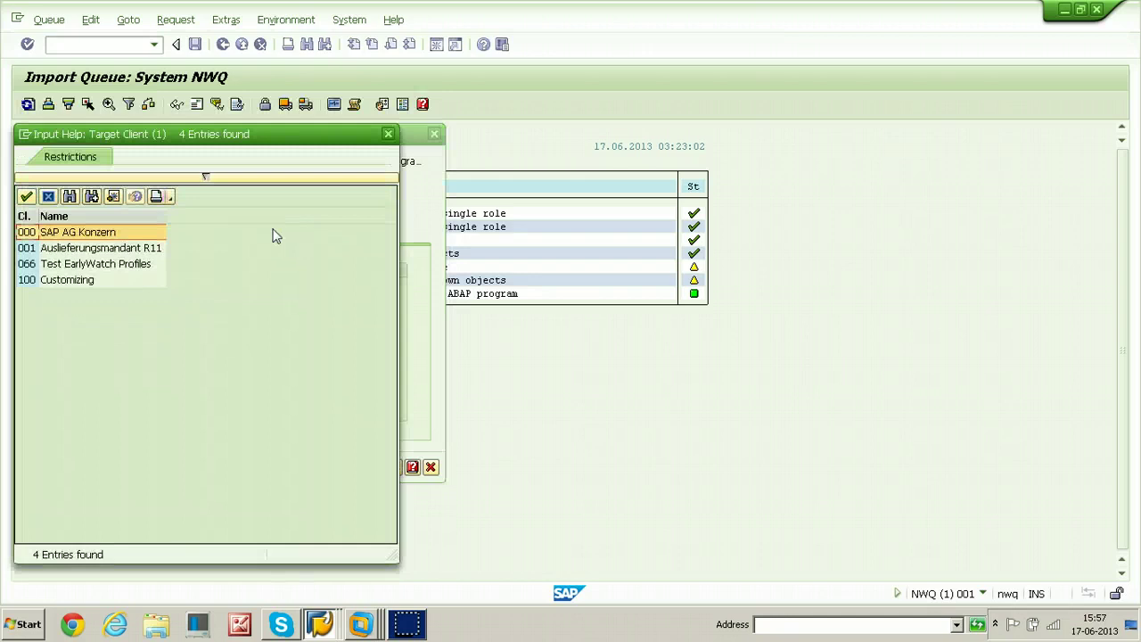
left_click(48, 273)
double_click(25, 249)
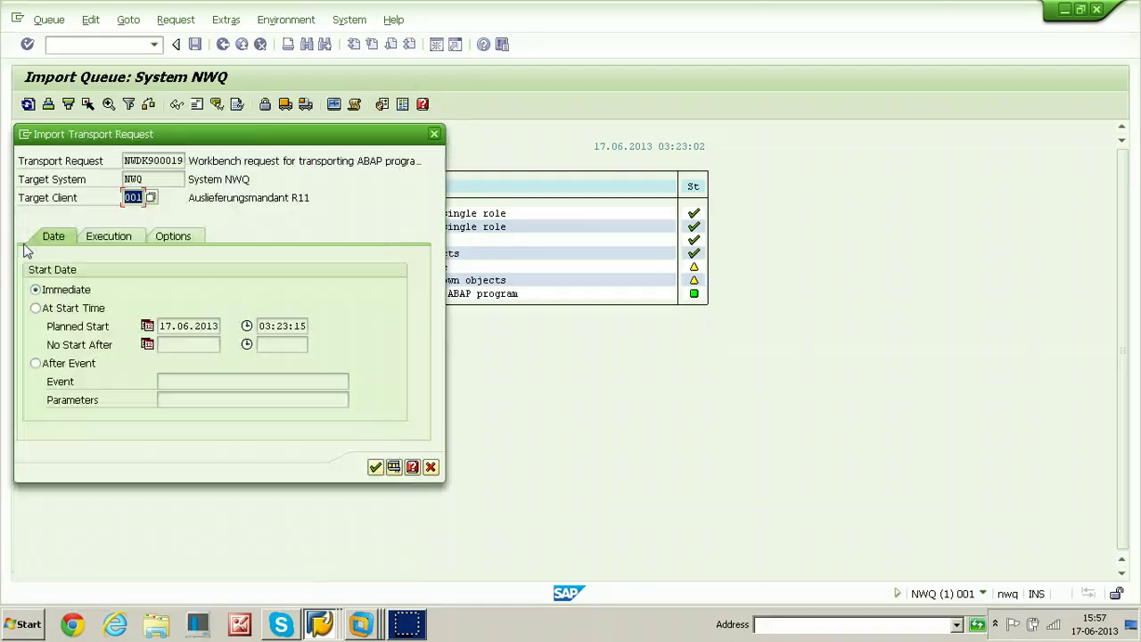
left_click(375, 469)
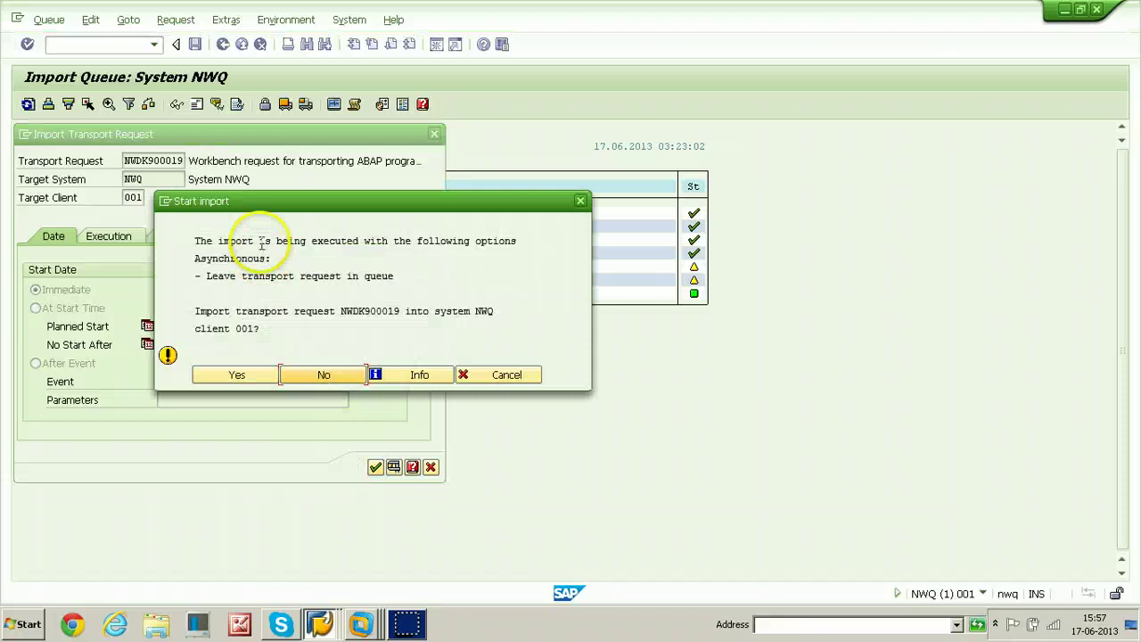
left_click(248, 376)
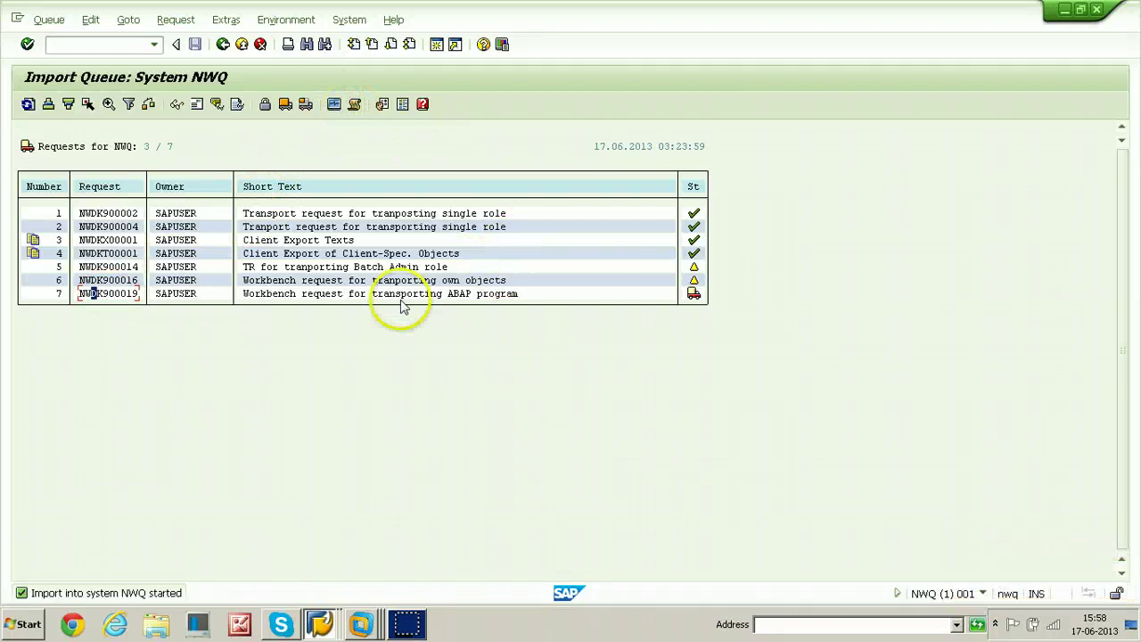
Step: Check the execution of the NWDK900019 import in the import monitor, and return to SAP Easy Access
left_click(335, 105)
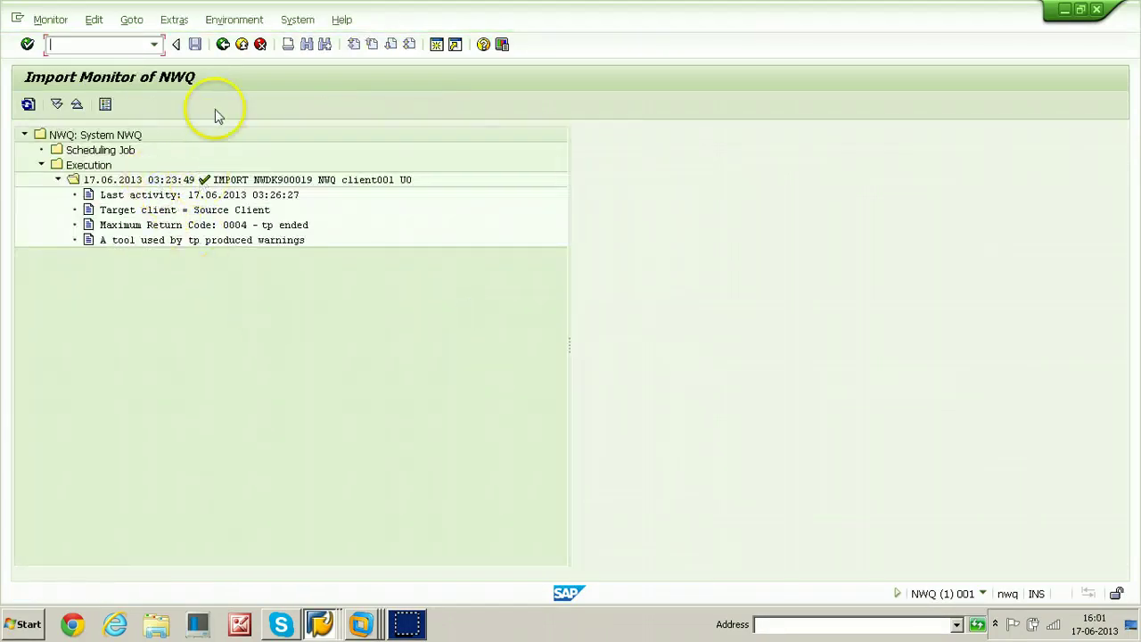
left_click(223, 44)
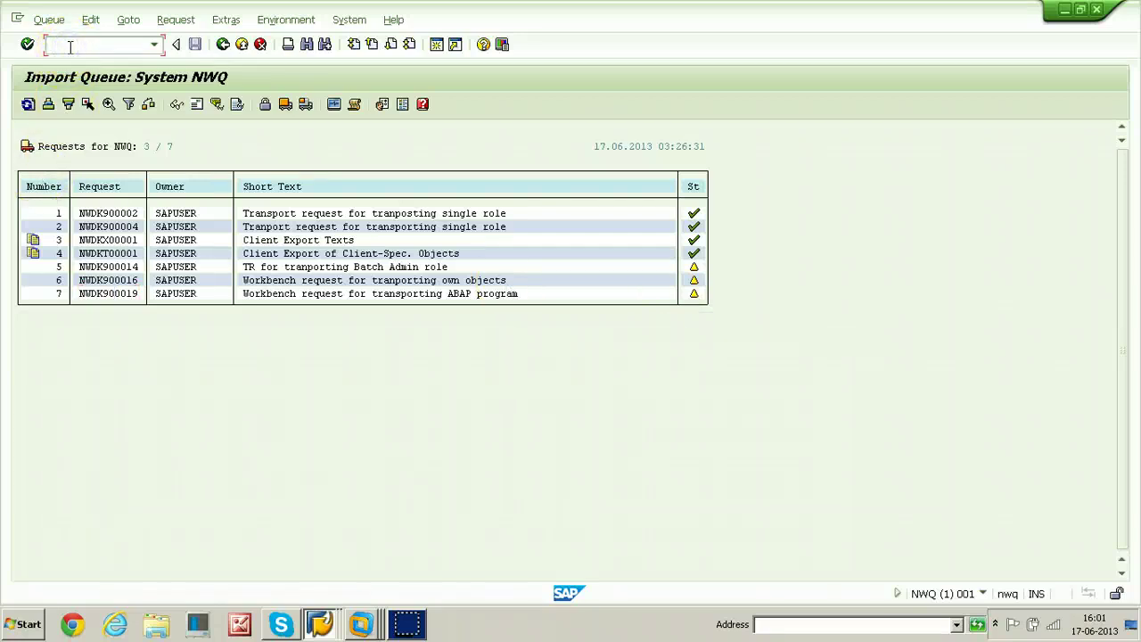
key("Return")
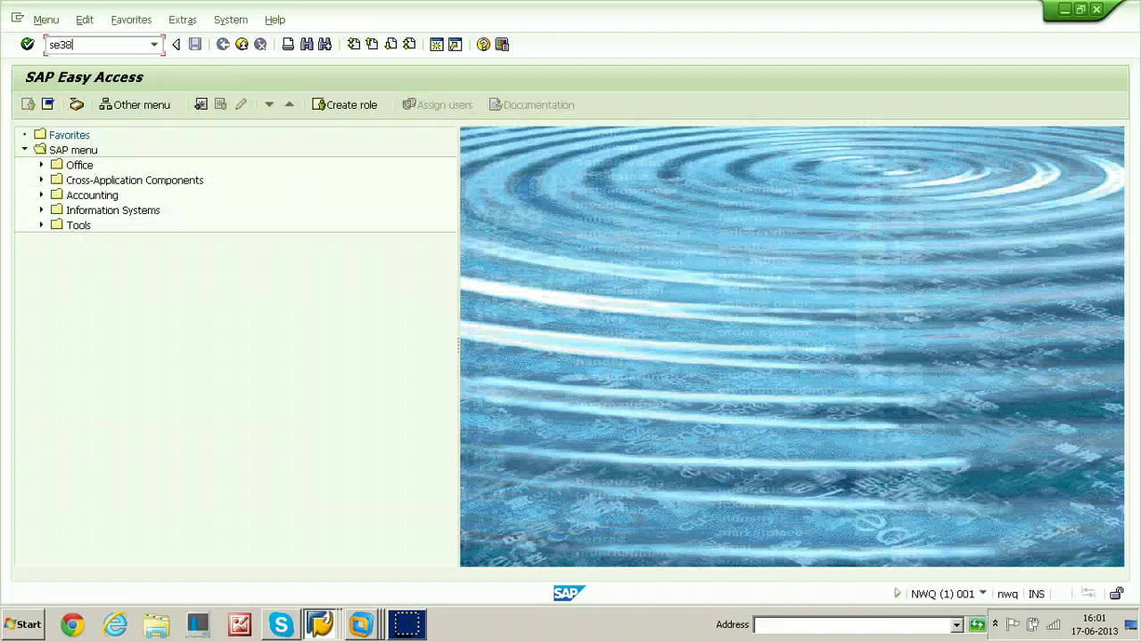
Step: Open the ABAP Editor with transaction se38 and search for programs matching z*
type("se38")
key("Return")
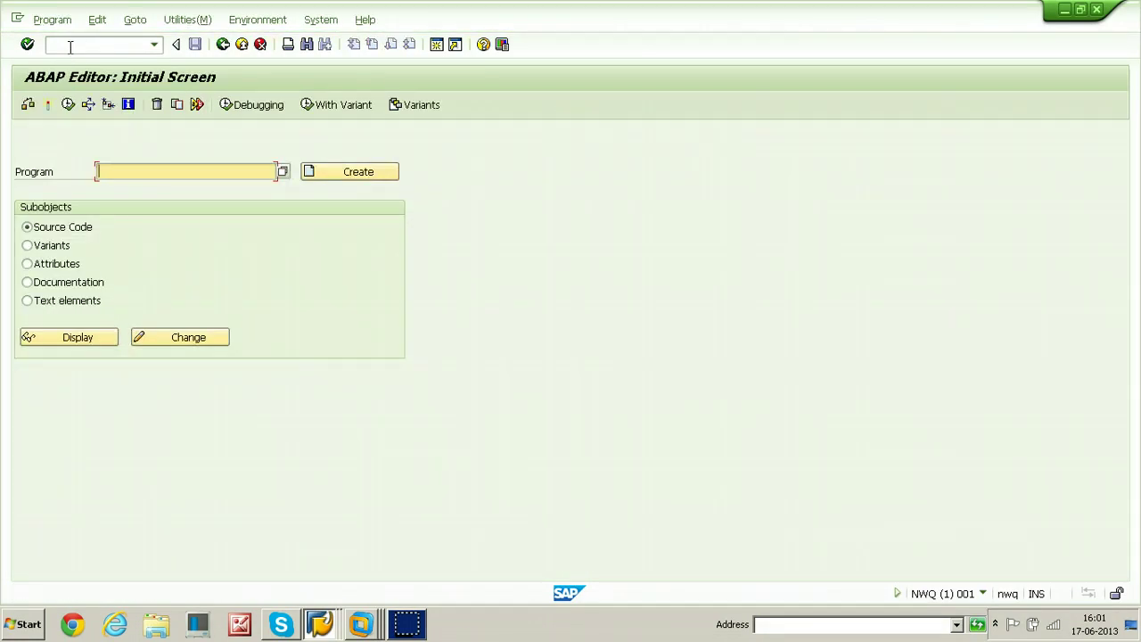
type("z")
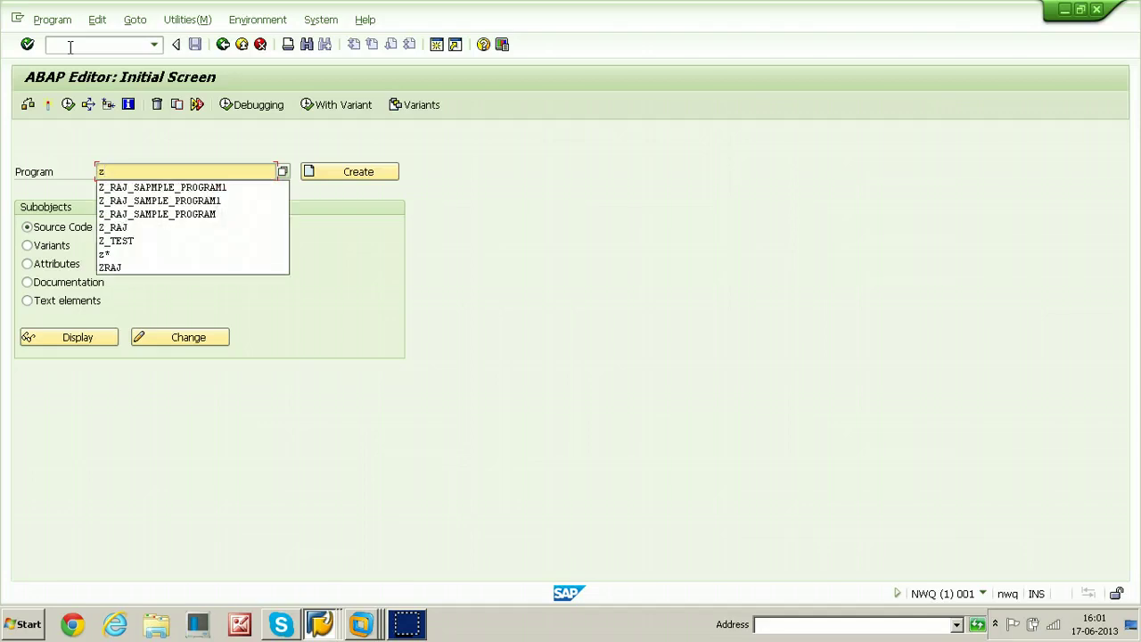
type("*")
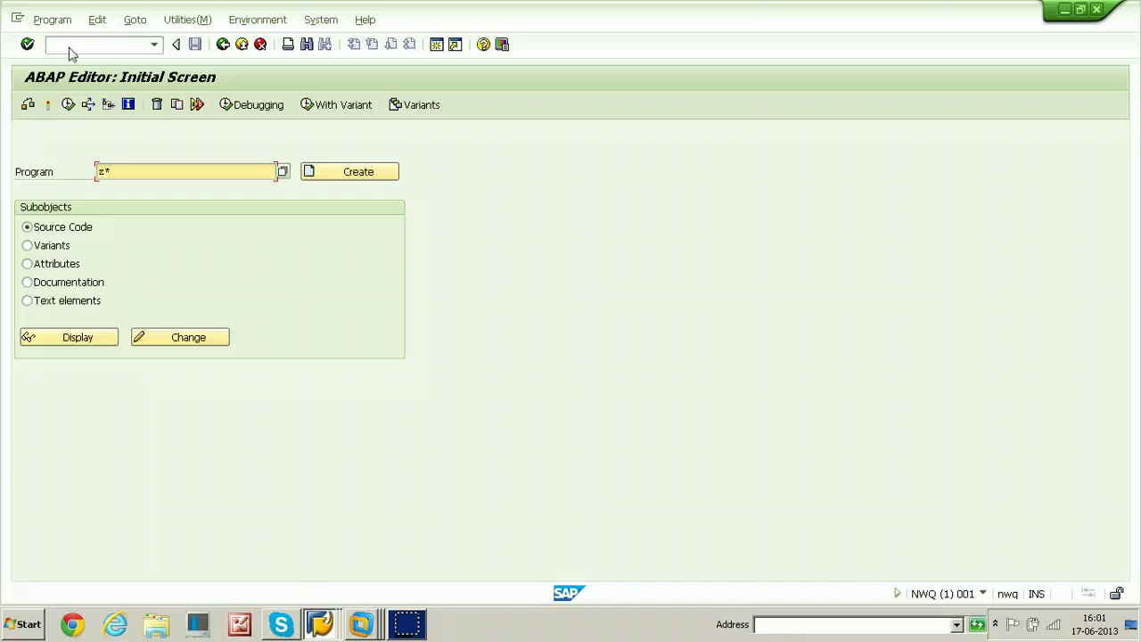
key("F4")
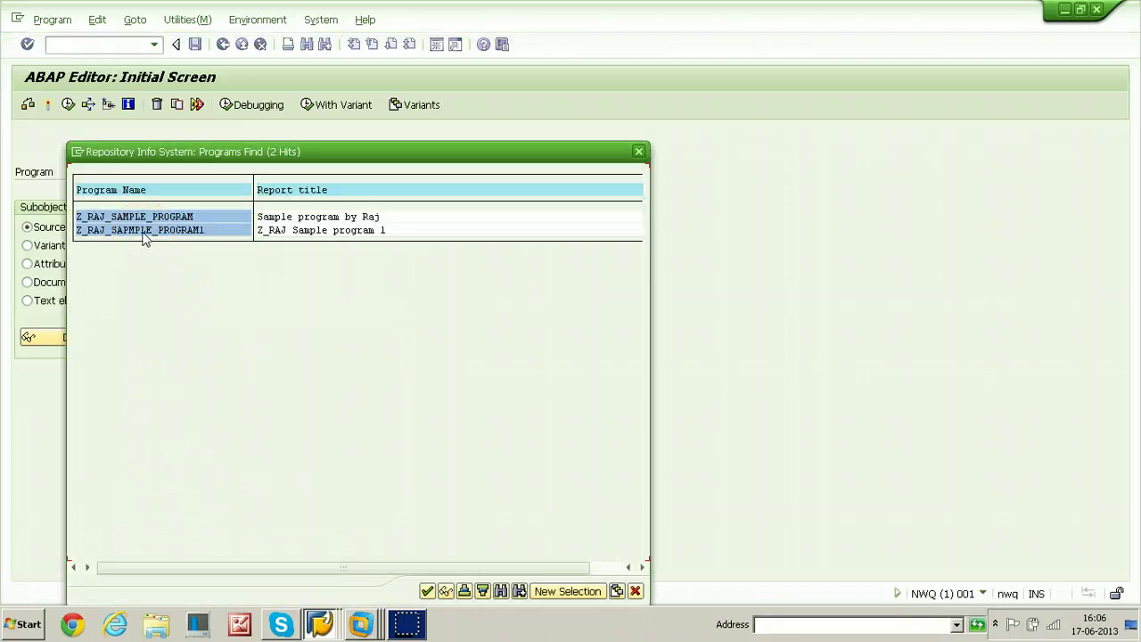
Step: Select Z_RAJ_SAPMPLE_PROGRAM1 from the found programs and display its source code
left_click(90, 230)
double_click(191, 231)
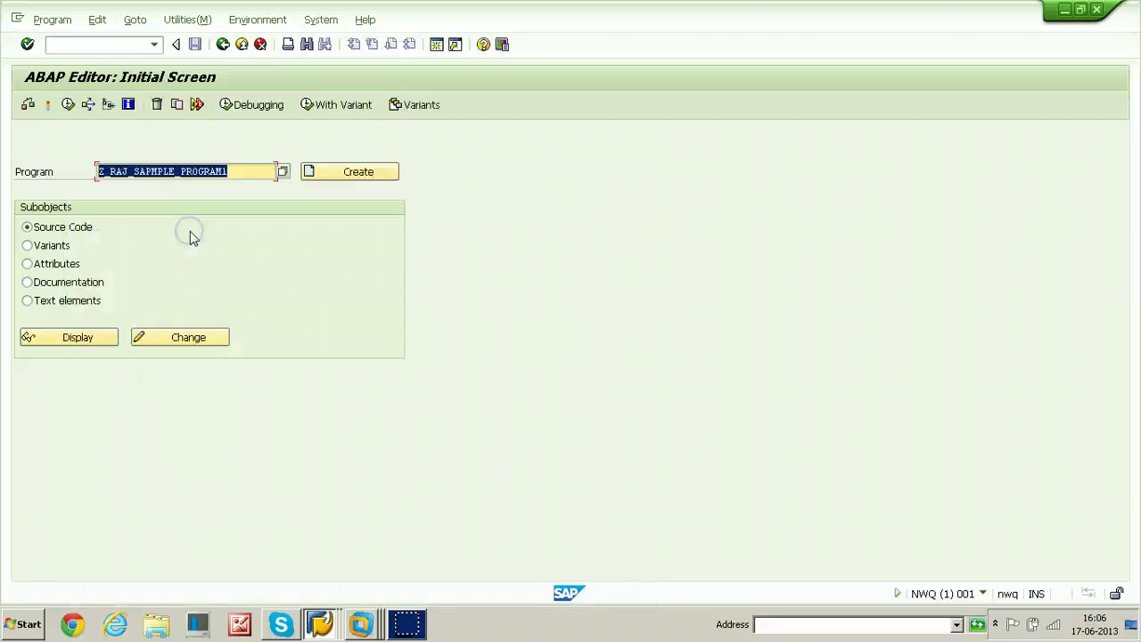
left_click(77, 338)
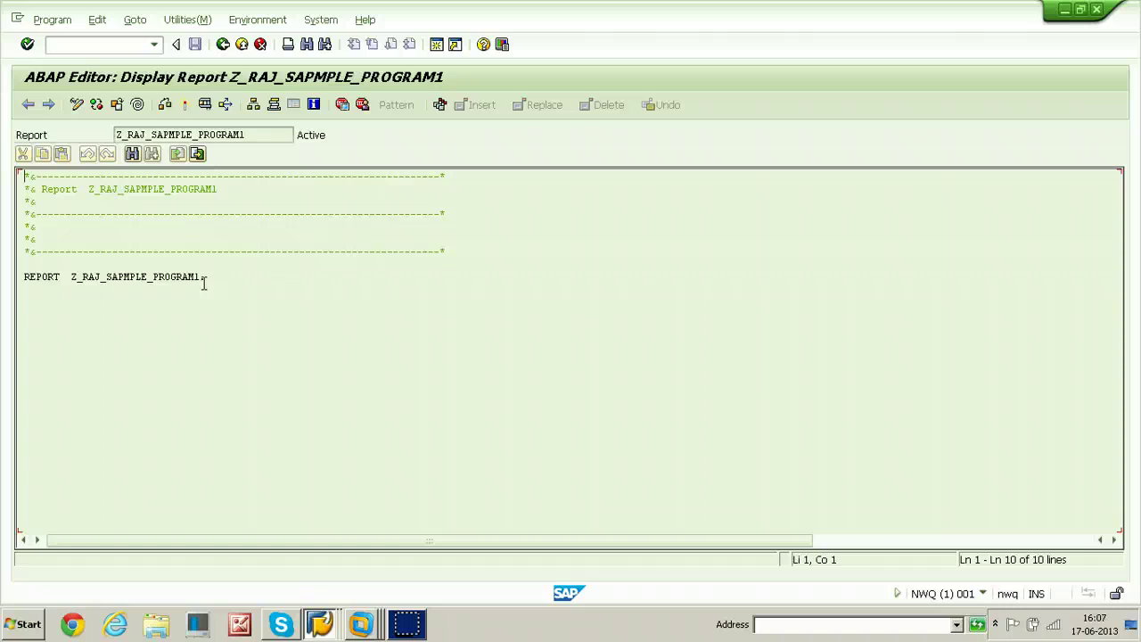
Step: Leave the report display with /n and open the Object Navigator with transaction se80
left_click(86, 44)
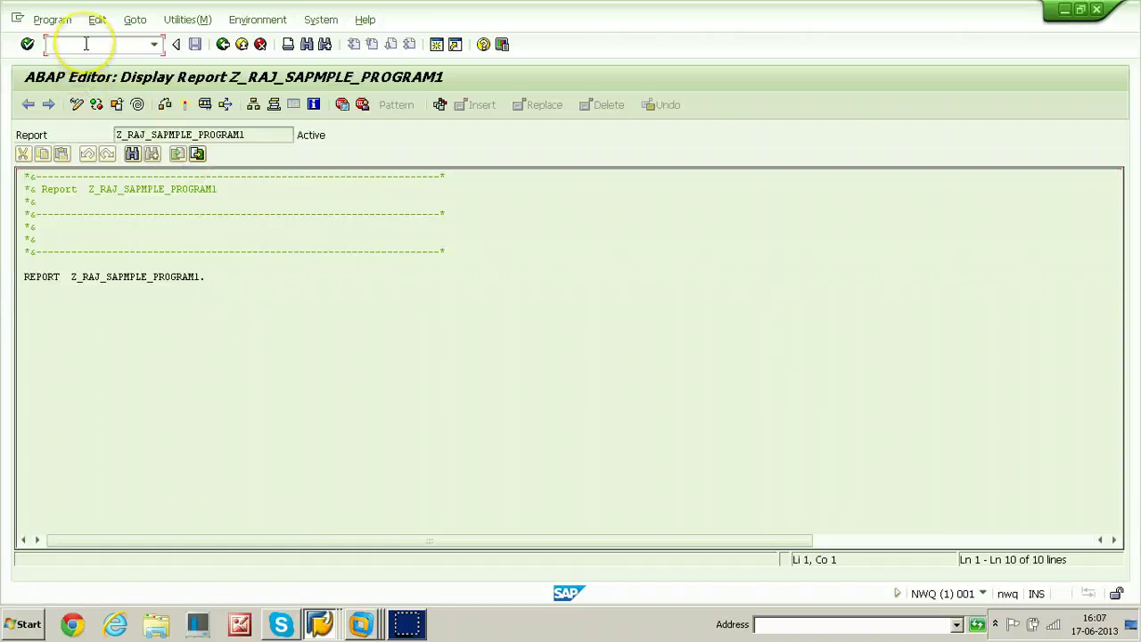
type("/n")
key("Return")
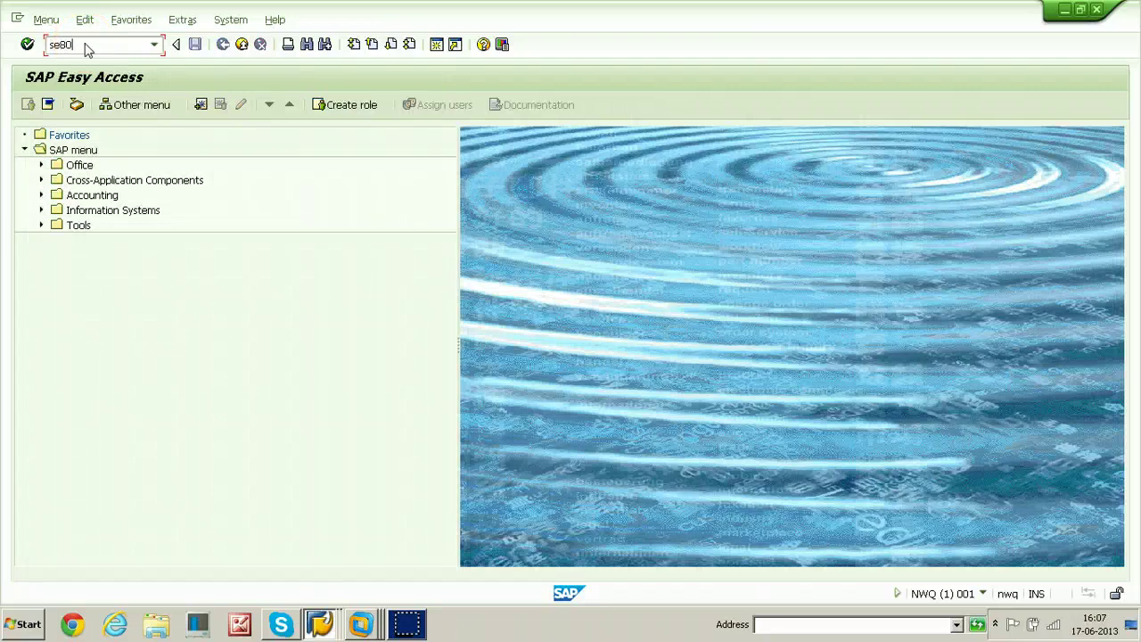
key("Return")
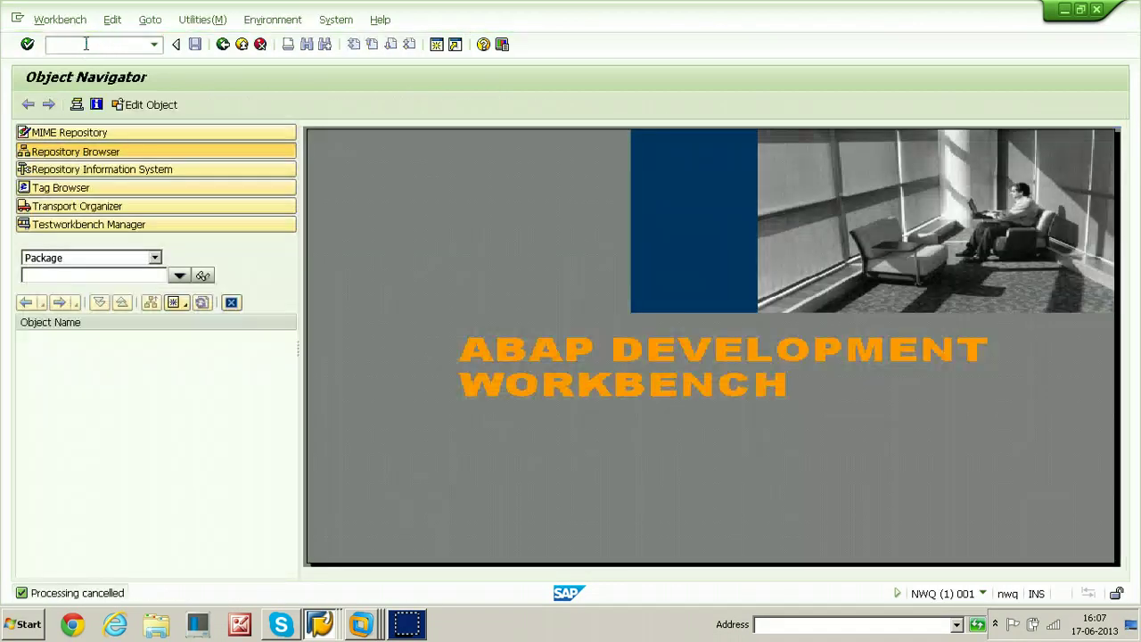
Step: Display package Z_RAJ_NEW_PACKAGE, expand its programs and view the source code of Z_RAJ_SAPMPLE_PROGRAM1
left_click(96, 271)
type("z_raj_new_package")
left_click(203, 275)
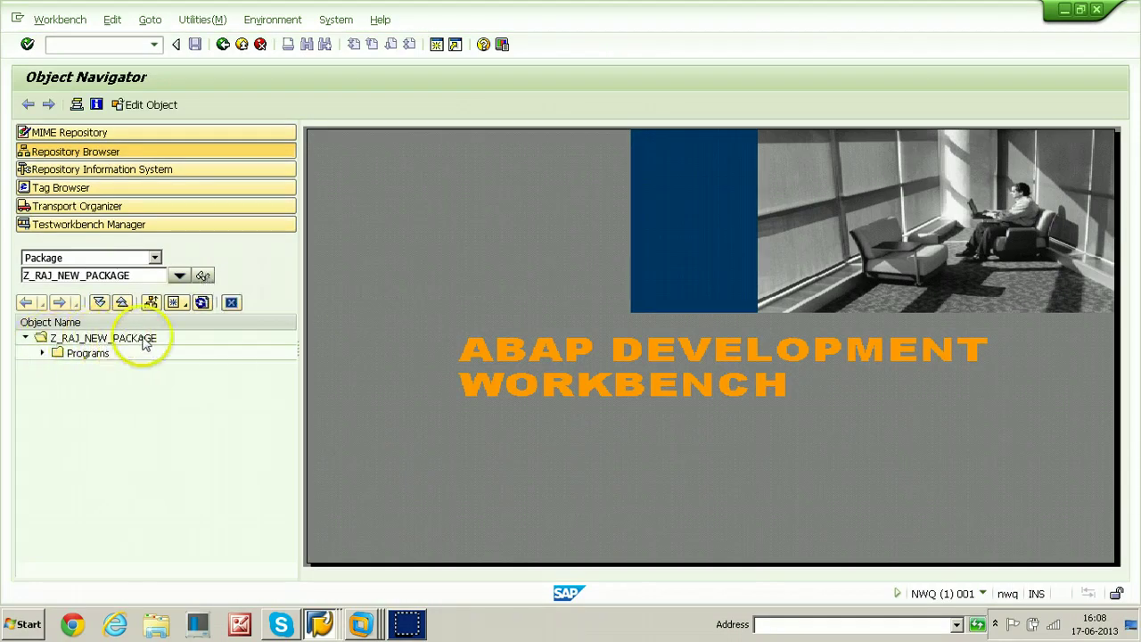
left_click(42, 353)
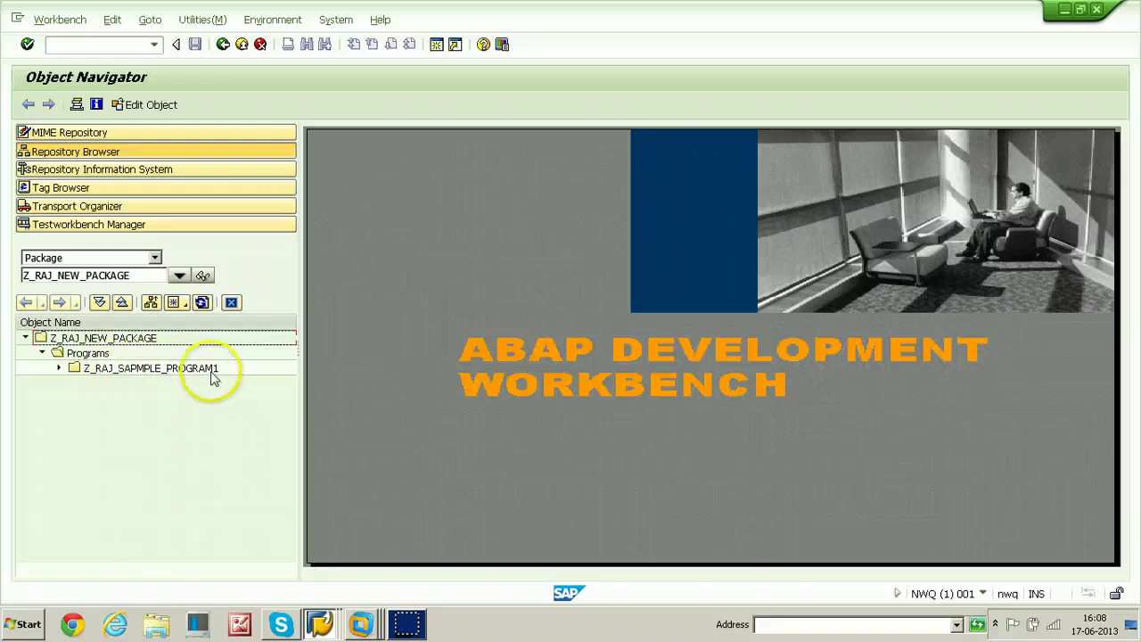
left_click(59, 368)
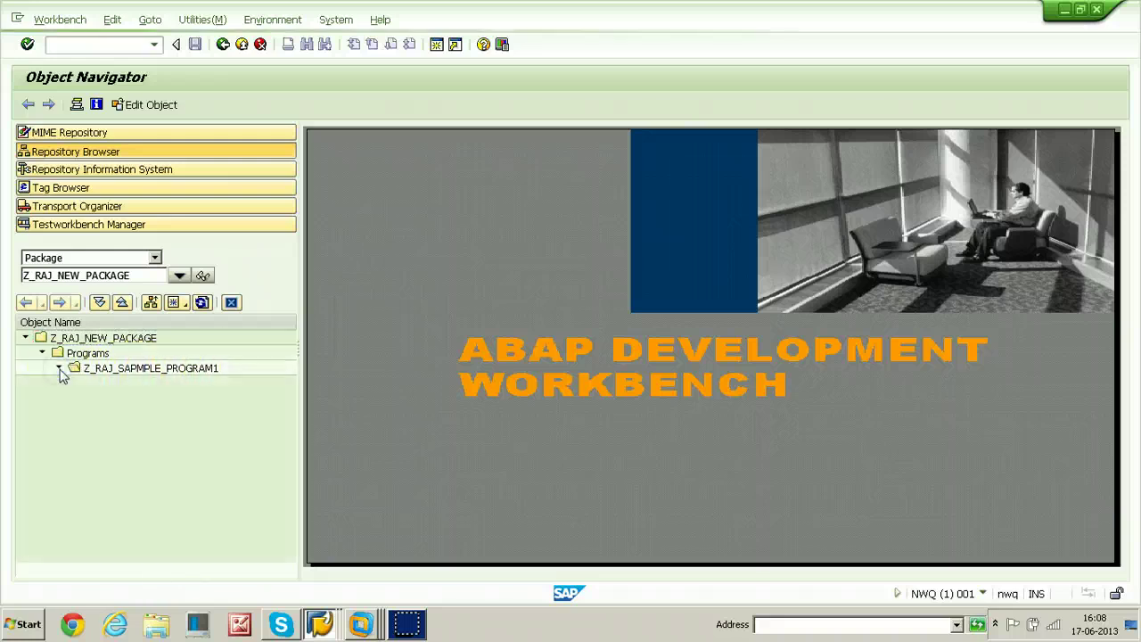
double_click(153, 368)
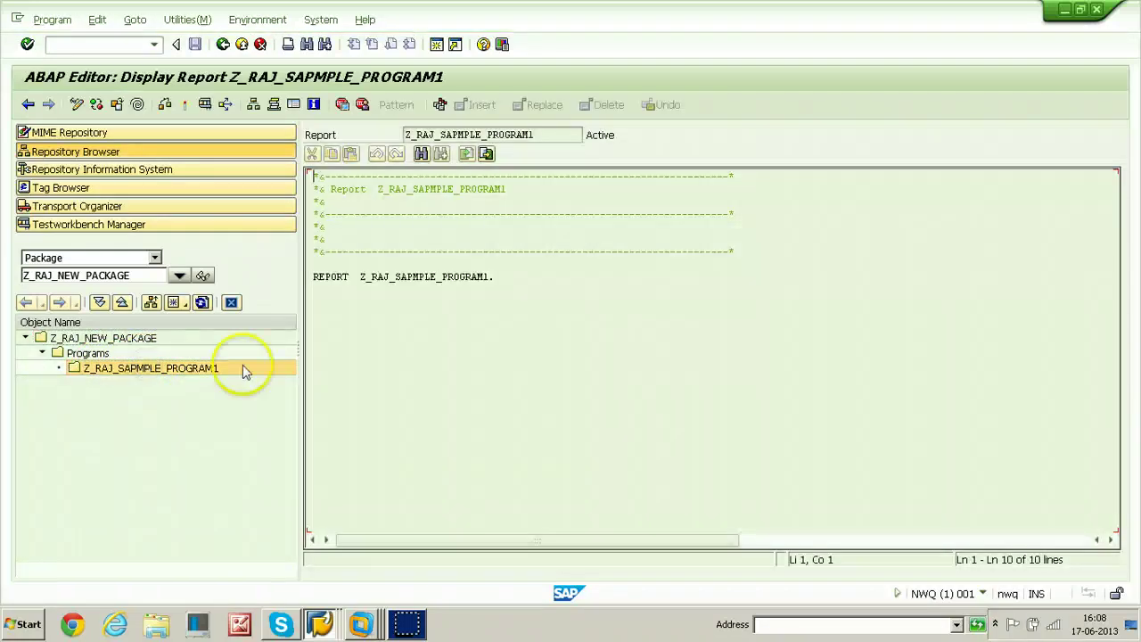
left_click(512, 278)
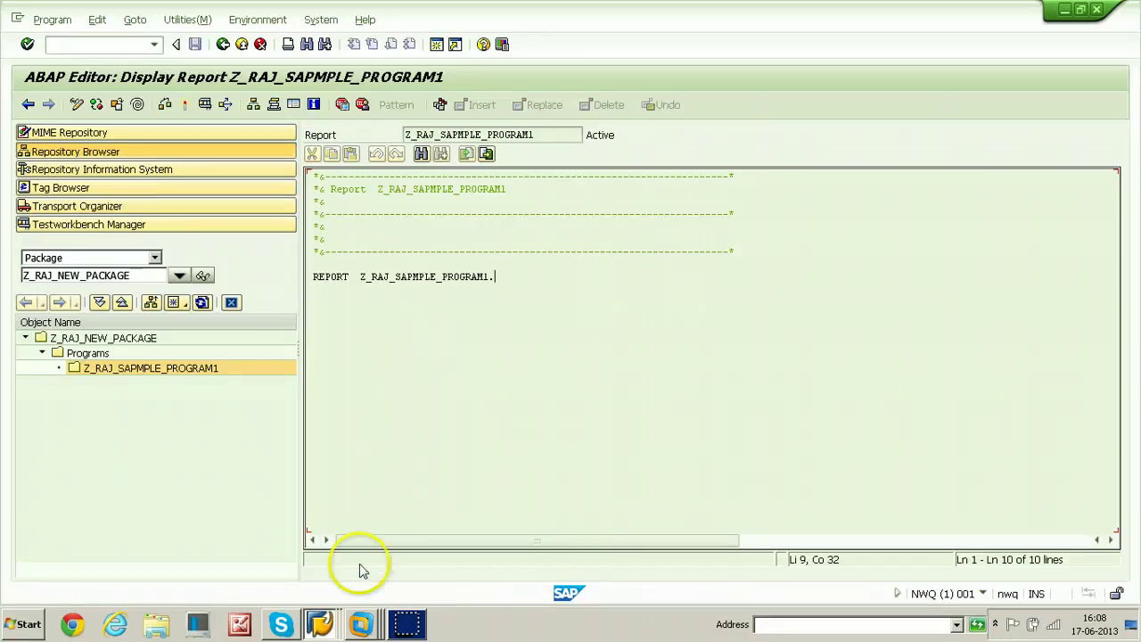
Step: Switch to SAP Logon, connect to the nwp system and log on to client 001 as sapuser with the account password
left_click(318, 621)
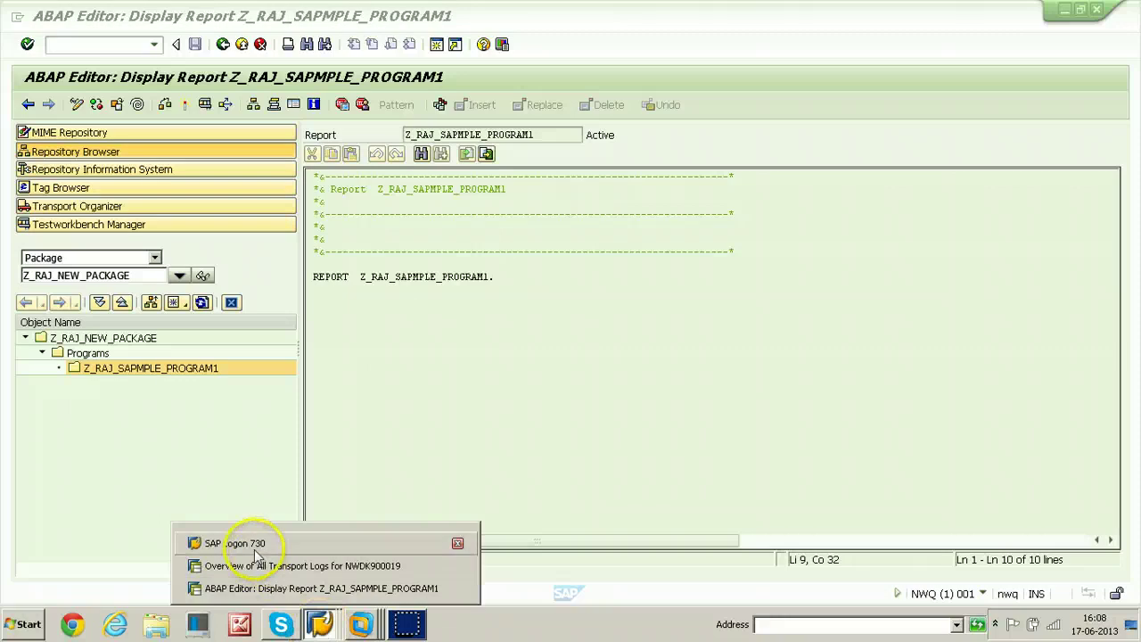
left_click(223, 543)
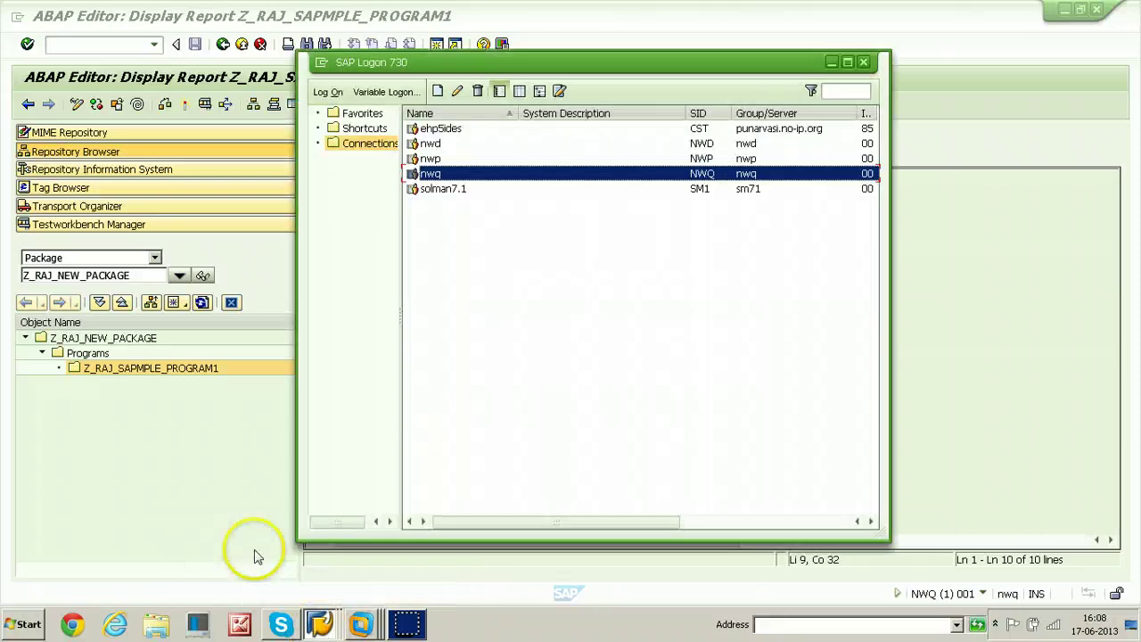
left_click(430, 159)
double_click(431, 161)
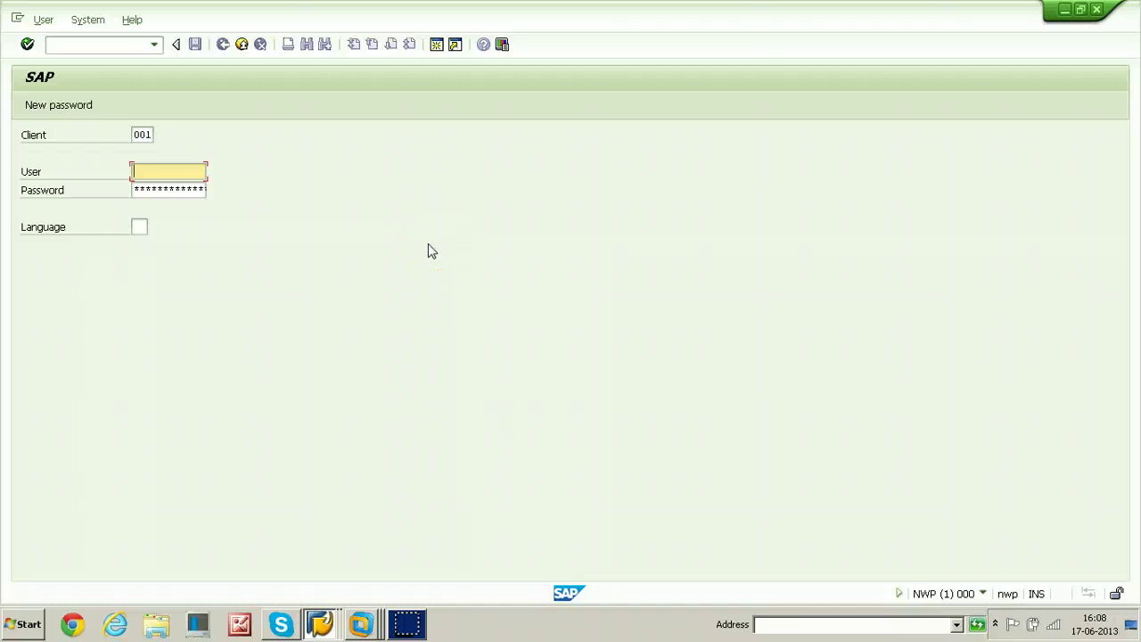
type("sapuser")
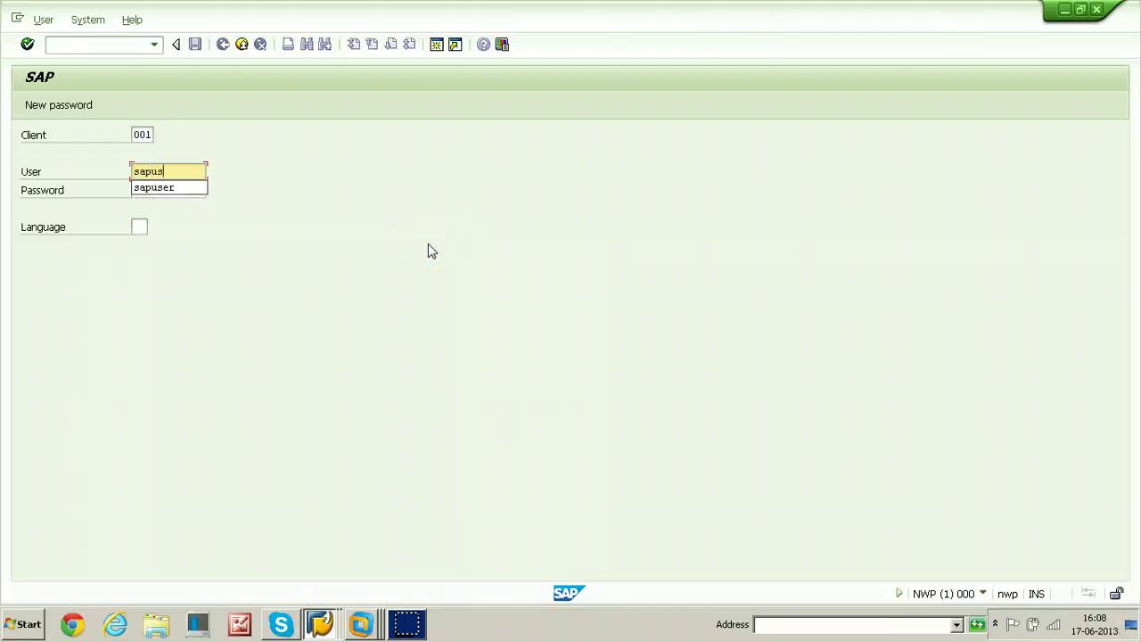
key("Tab")
key("ctrl+v")
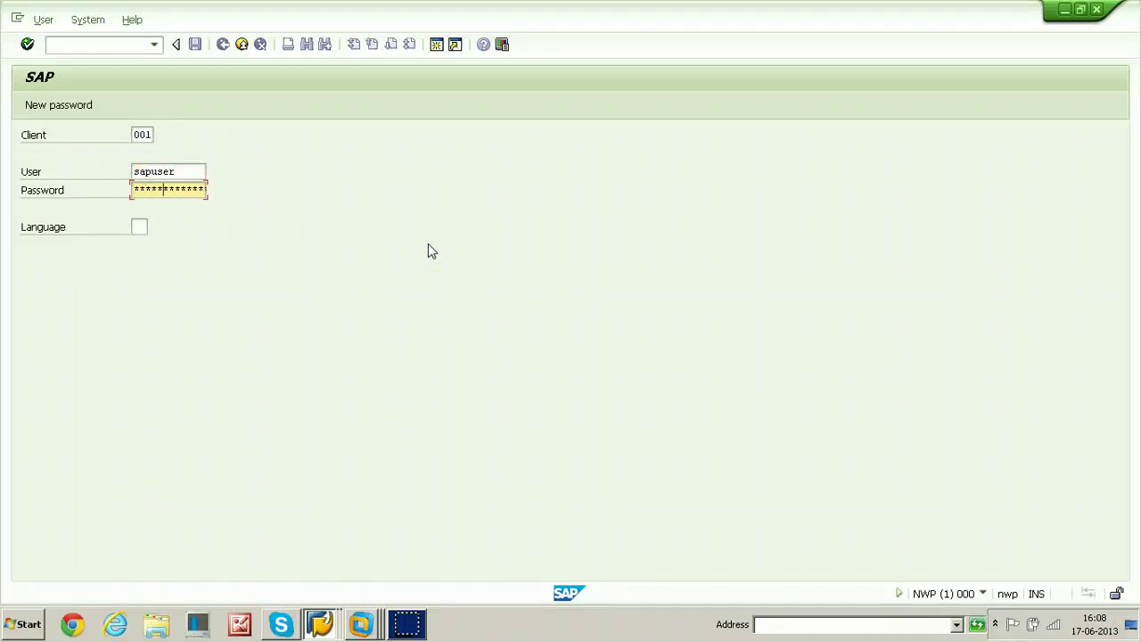
key("Return")
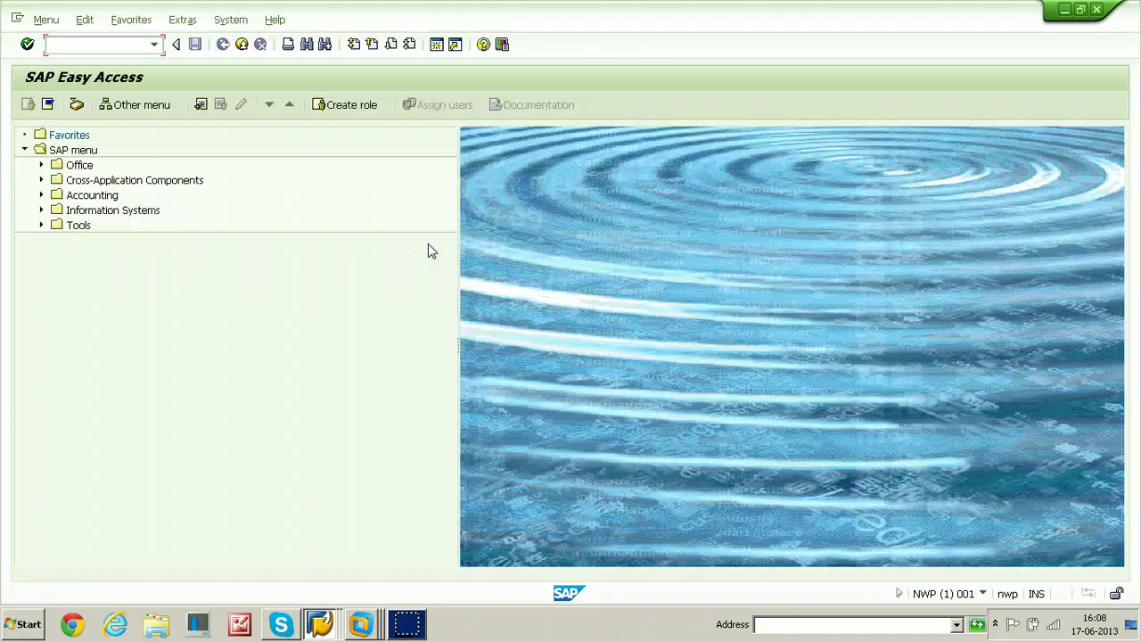
Step: Open the Object Navigator in NWP with transaction se80
type("se80")
key("Return")
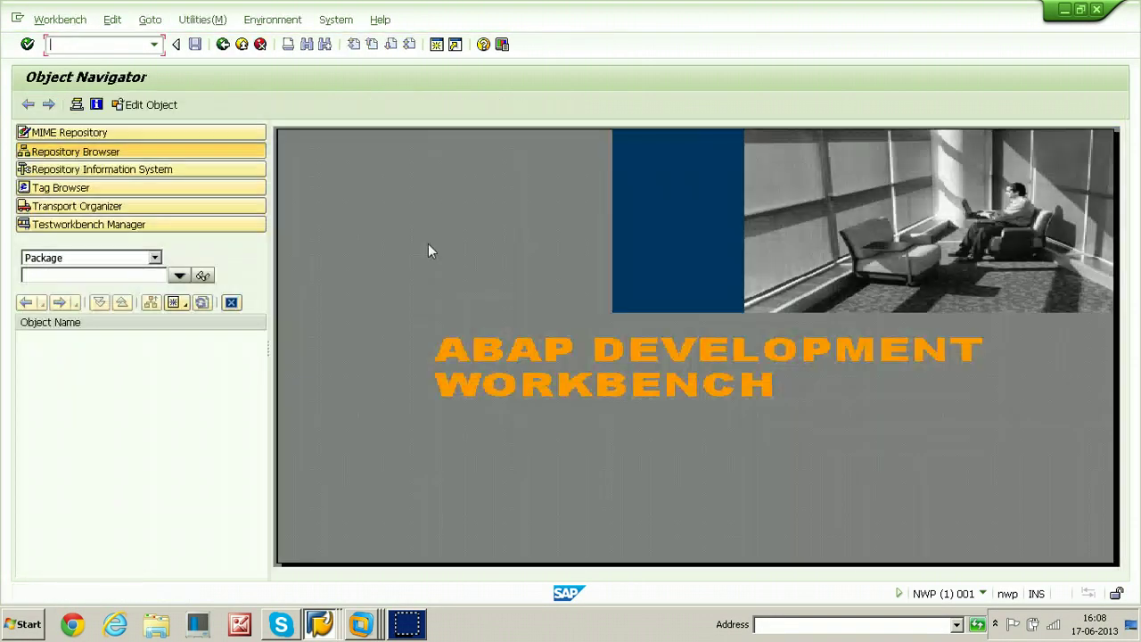
Step: Look up package z_raj_new_package in the repository browser and decline to create it
left_click(75, 276)
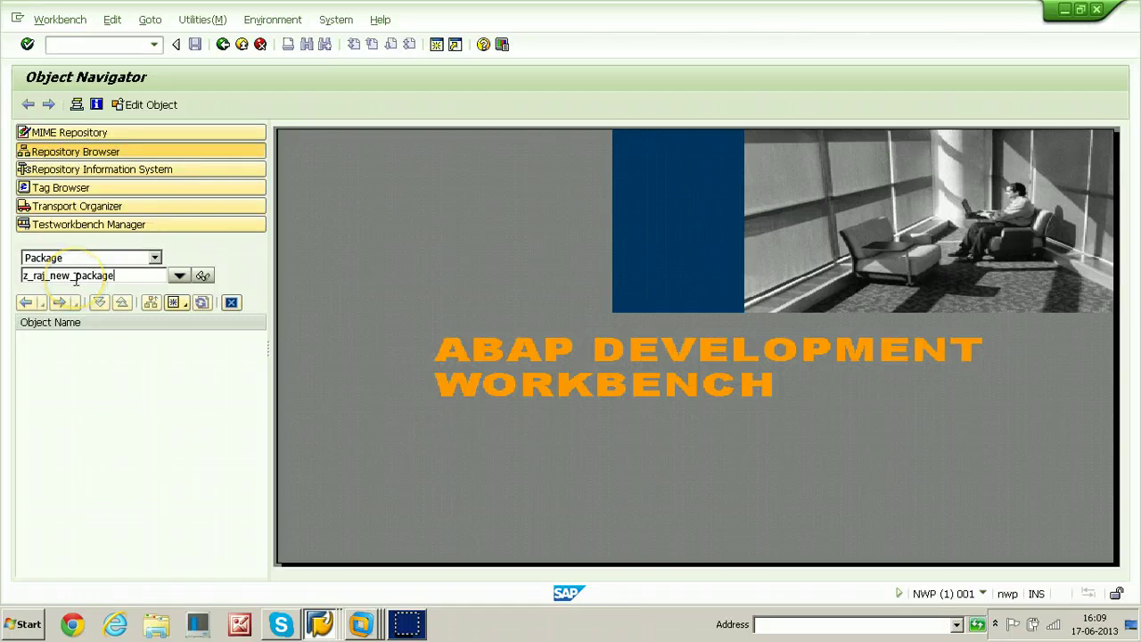
left_click(203, 275)
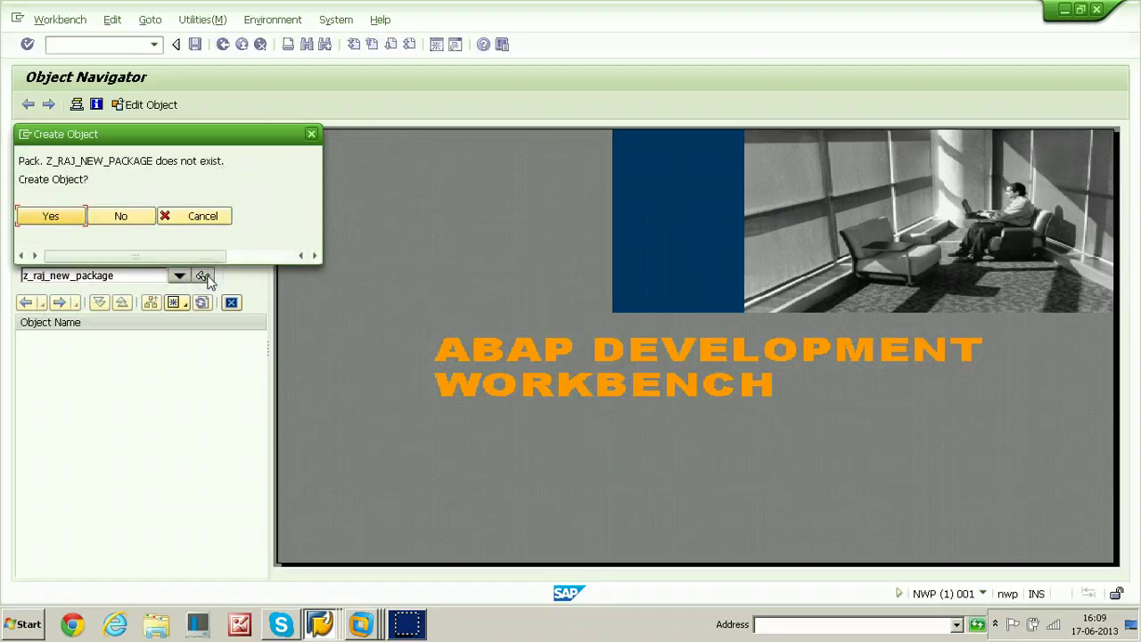
left_click(211, 222)
Step: Leave the Object Navigator with /n, start transaction stms and display the import queue of system NWP
left_click(100, 45)
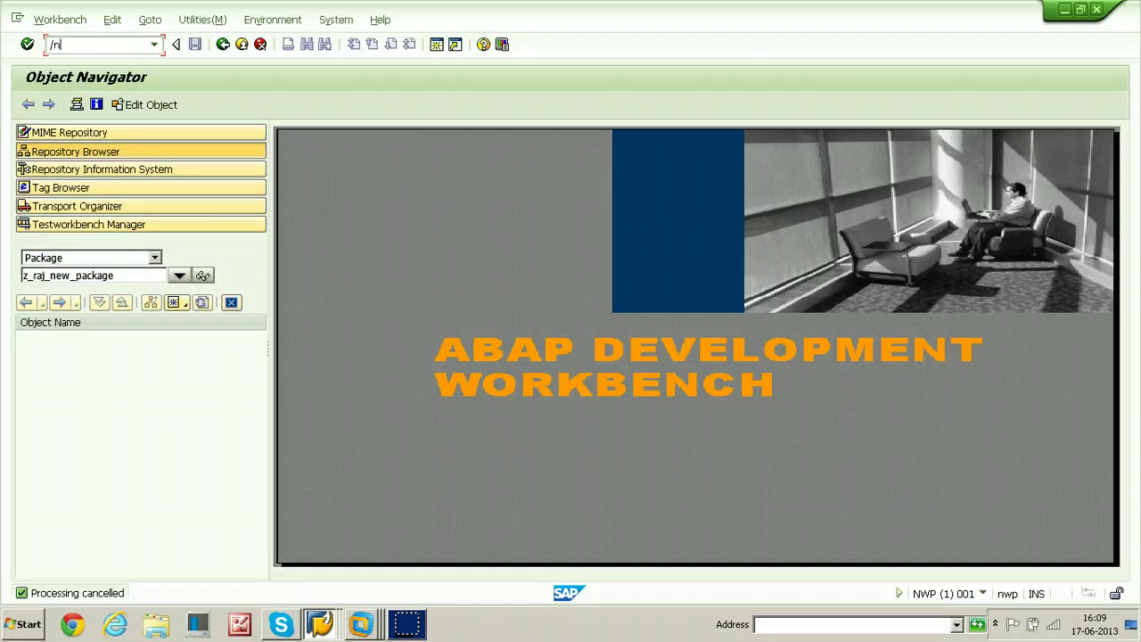
key("F3")
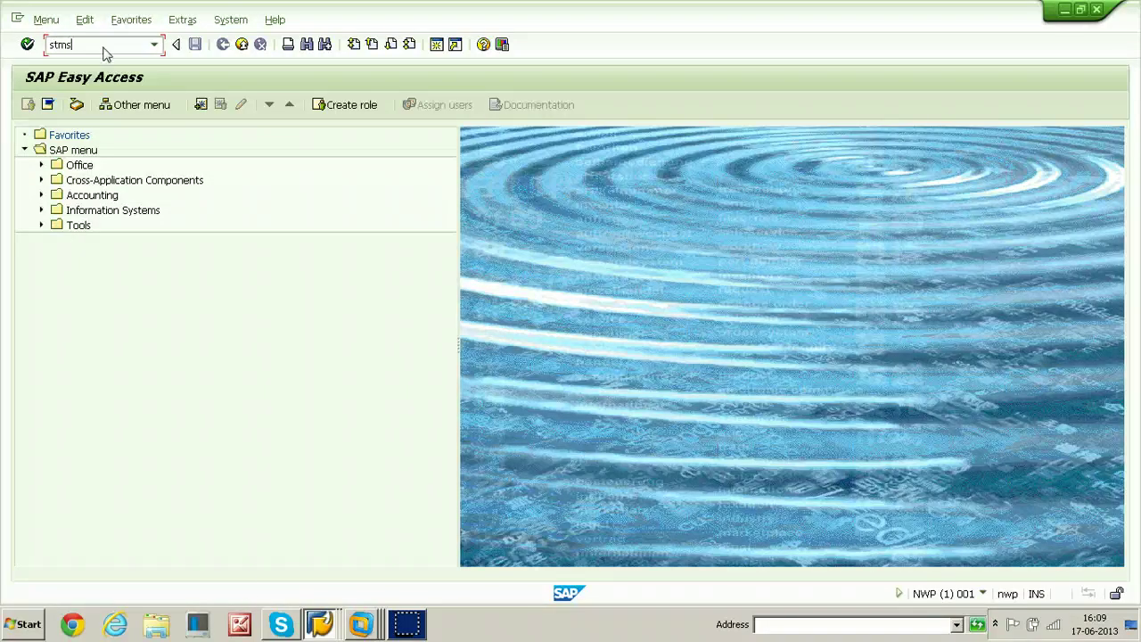
key("Return")
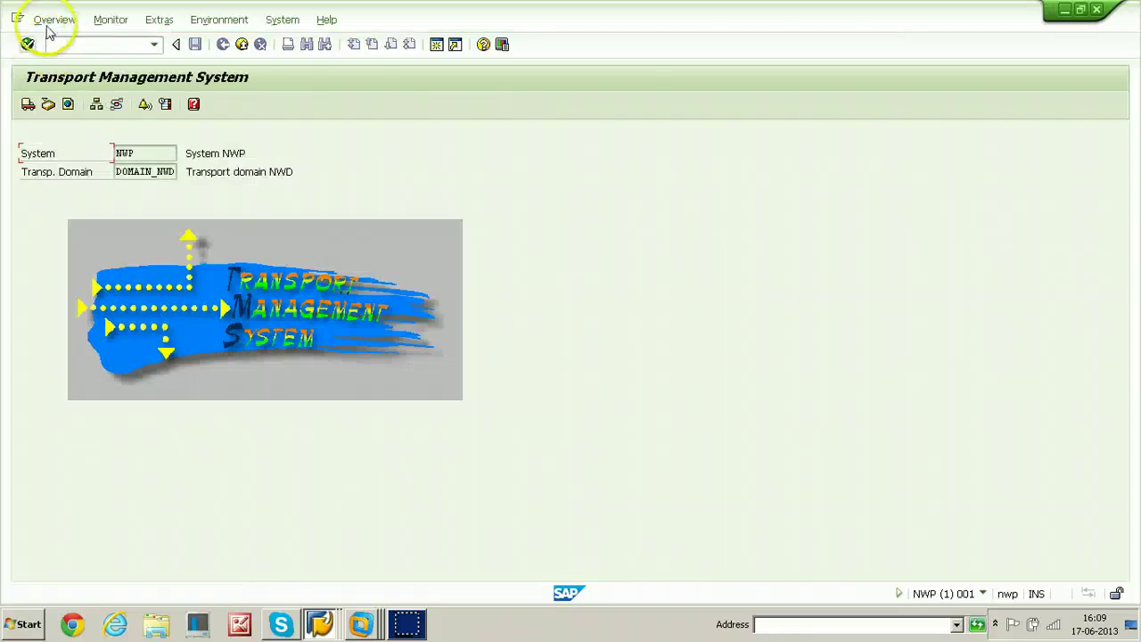
left_click(51, 21)
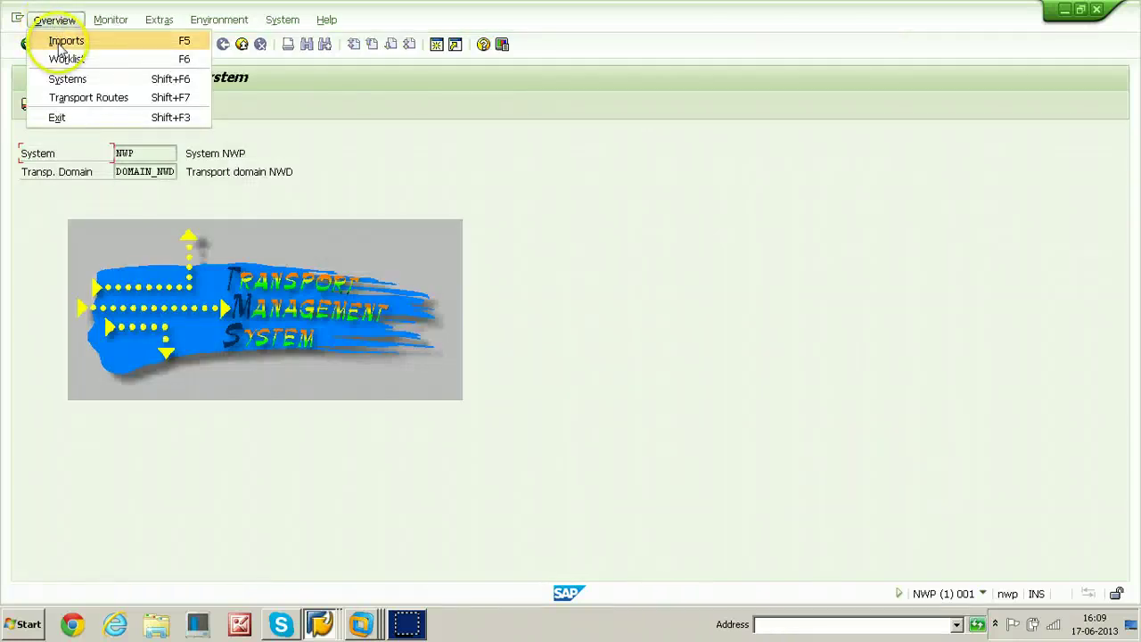
left_click(59, 43)
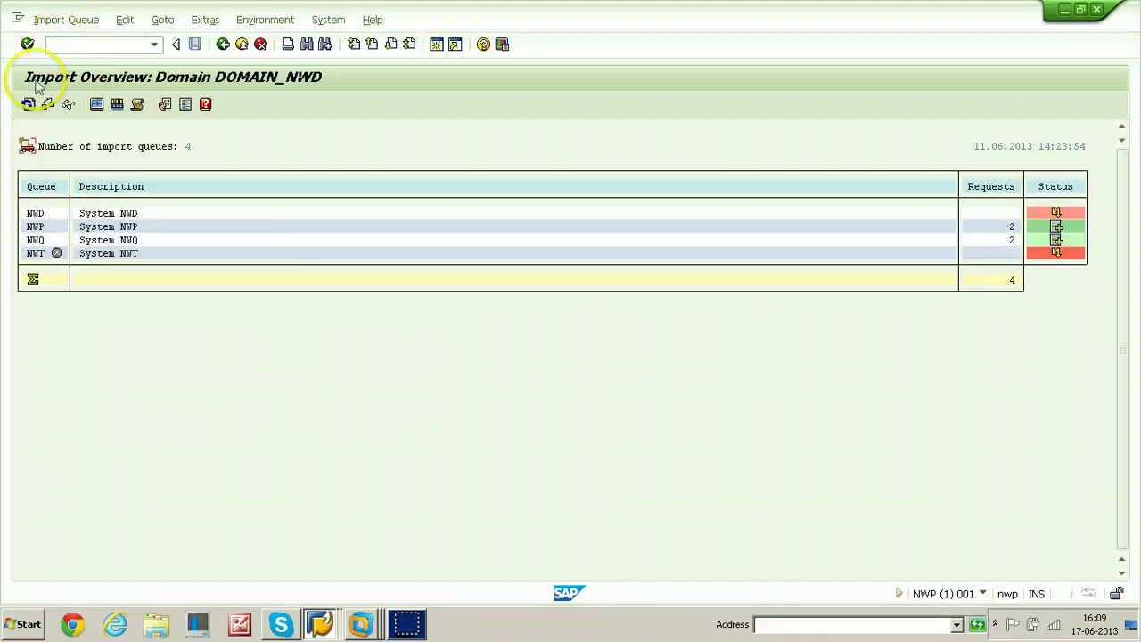
double_click(34, 226)
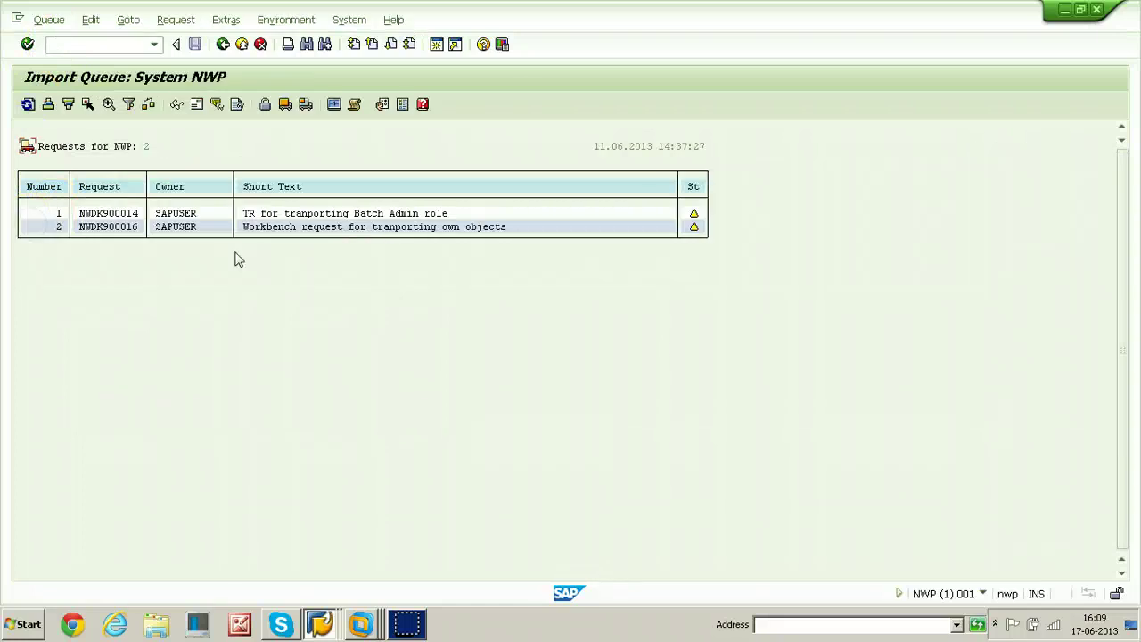
Step: Refresh the NWP import queue and transfer the transport files of request NWDK900019
left_click(28, 104)
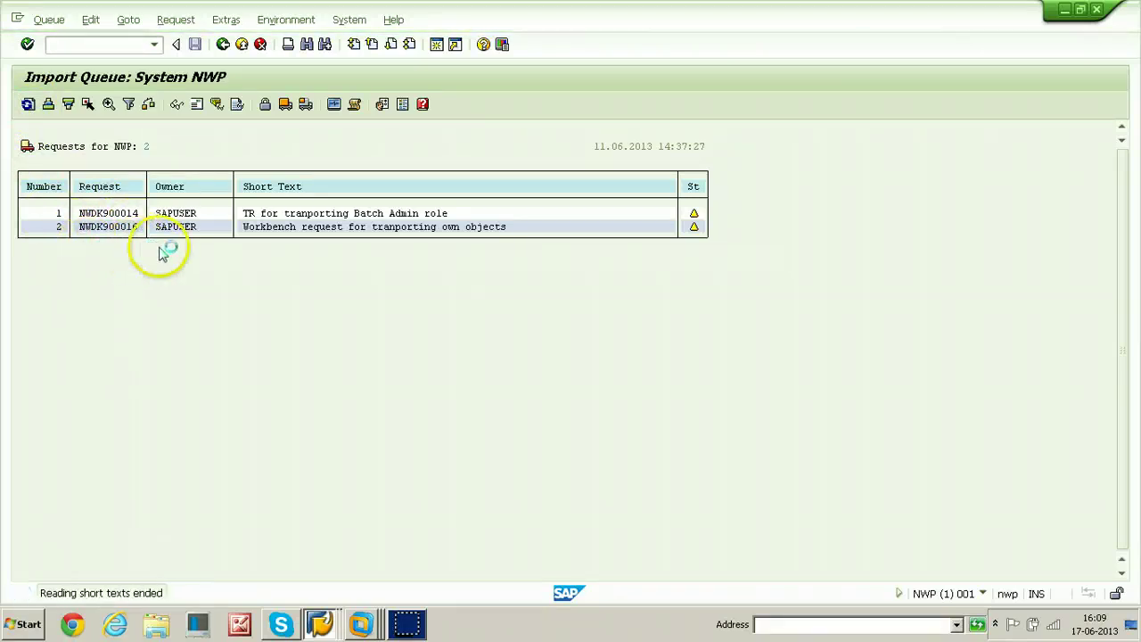
left_click(100, 240)
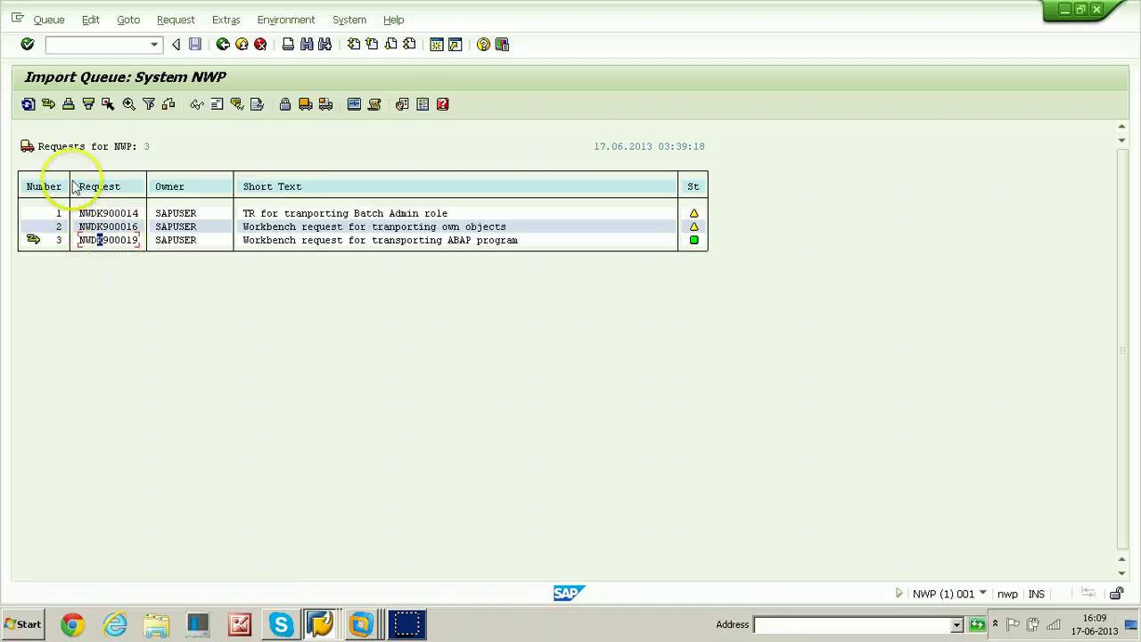
left_click(49, 104)
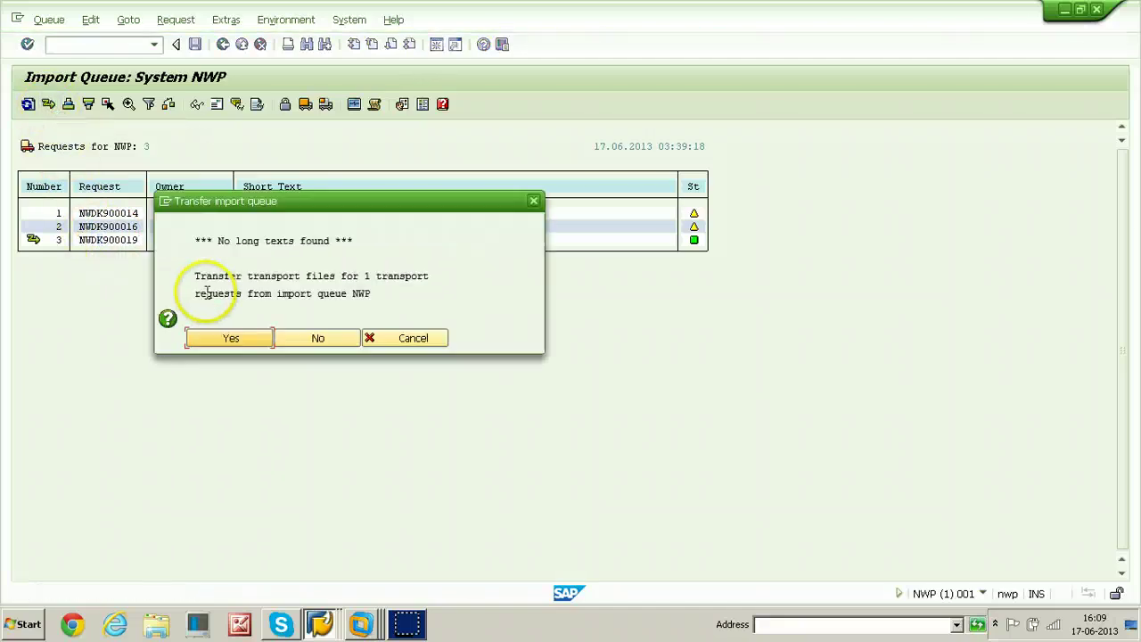
left_click(221, 340)
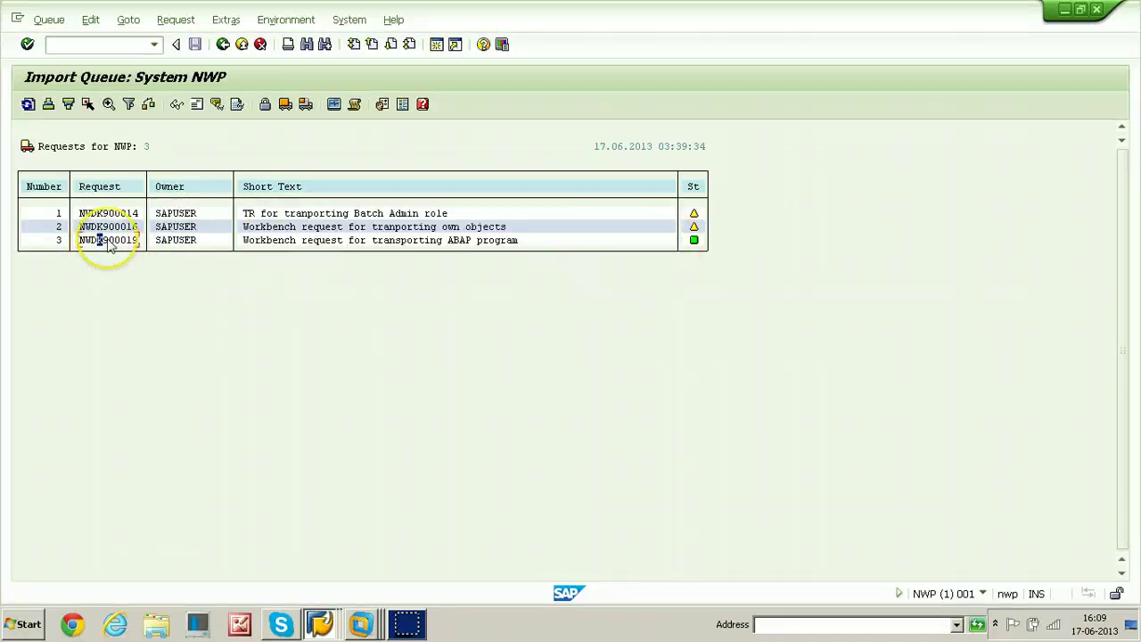
Step: Import transport request NWDK900019 into system NWP, target client 001, with immediate start
left_click(304, 105)
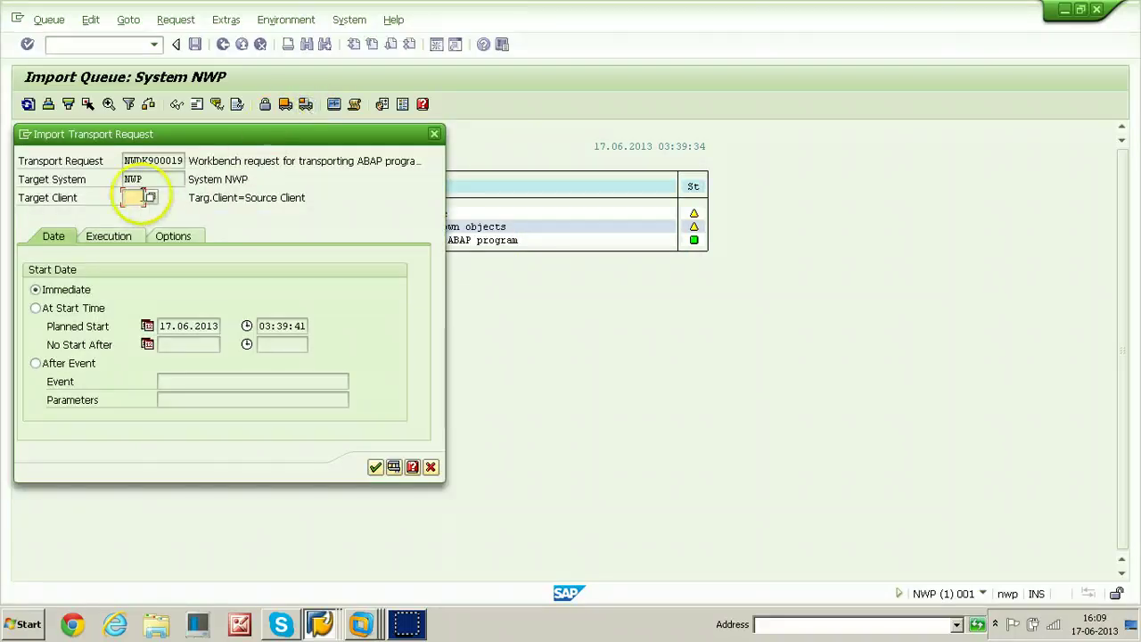
left_click(150, 198)
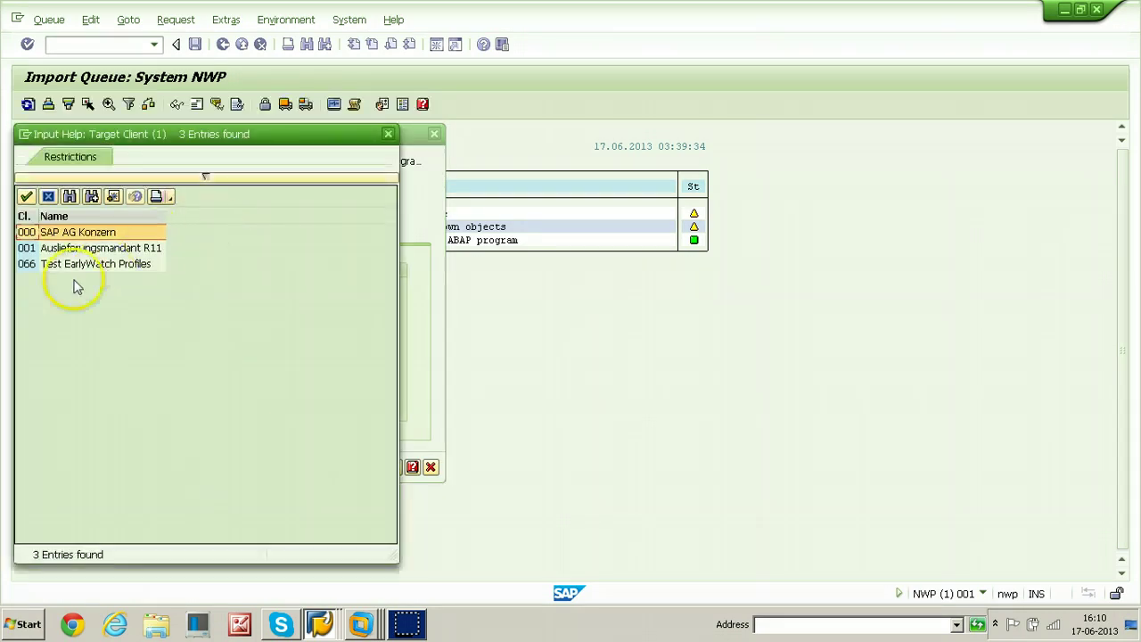
double_click(27, 248)
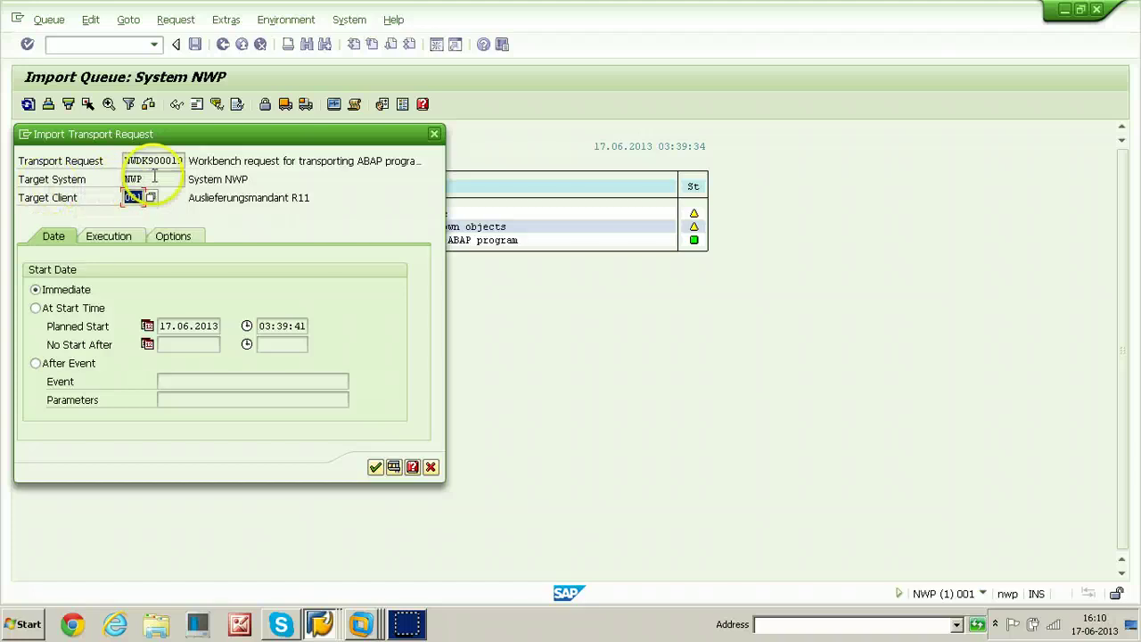
left_click(376, 468)
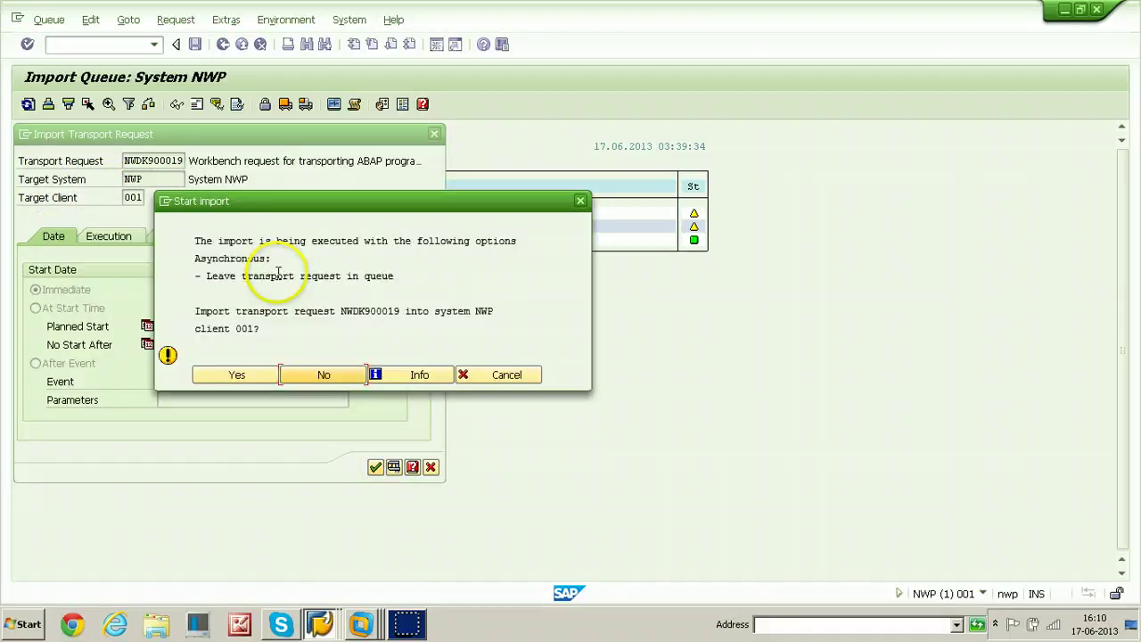
left_click(257, 374)
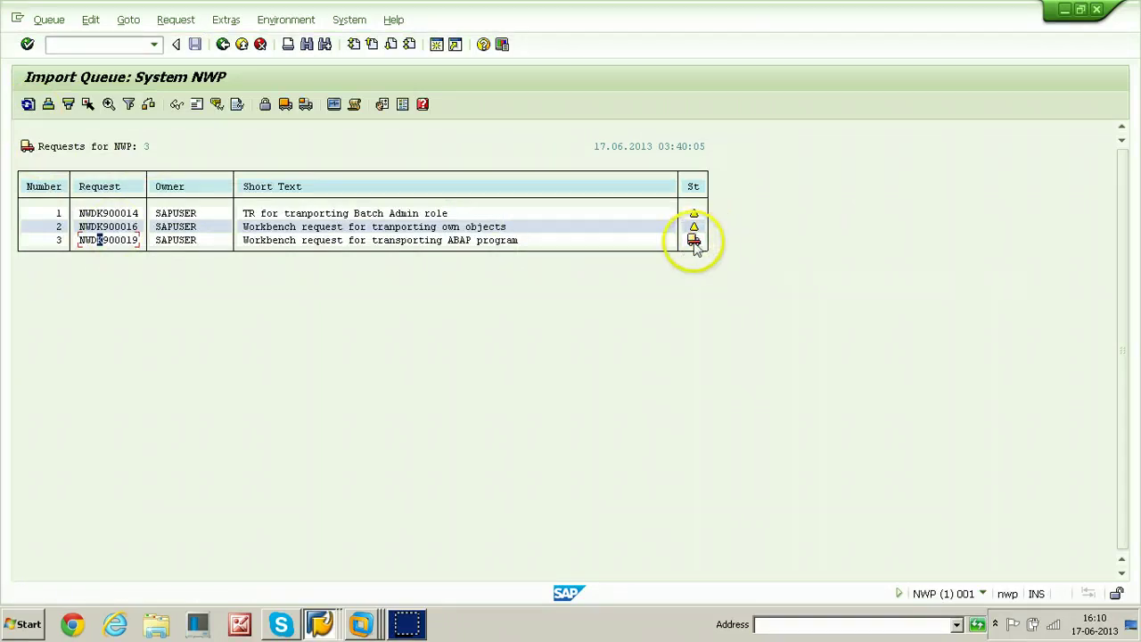
Step: Check the progress of the NWDK900019 import in the Import Monitor, then return to the import queue and refresh its status
left_click(334, 105)
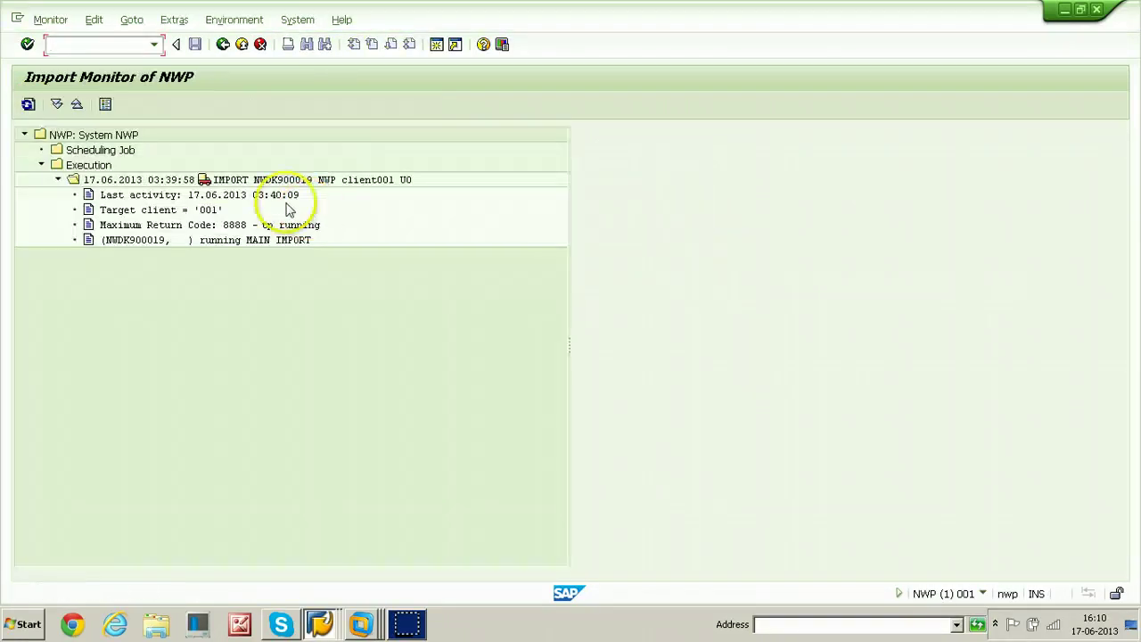
left_click(28, 104)
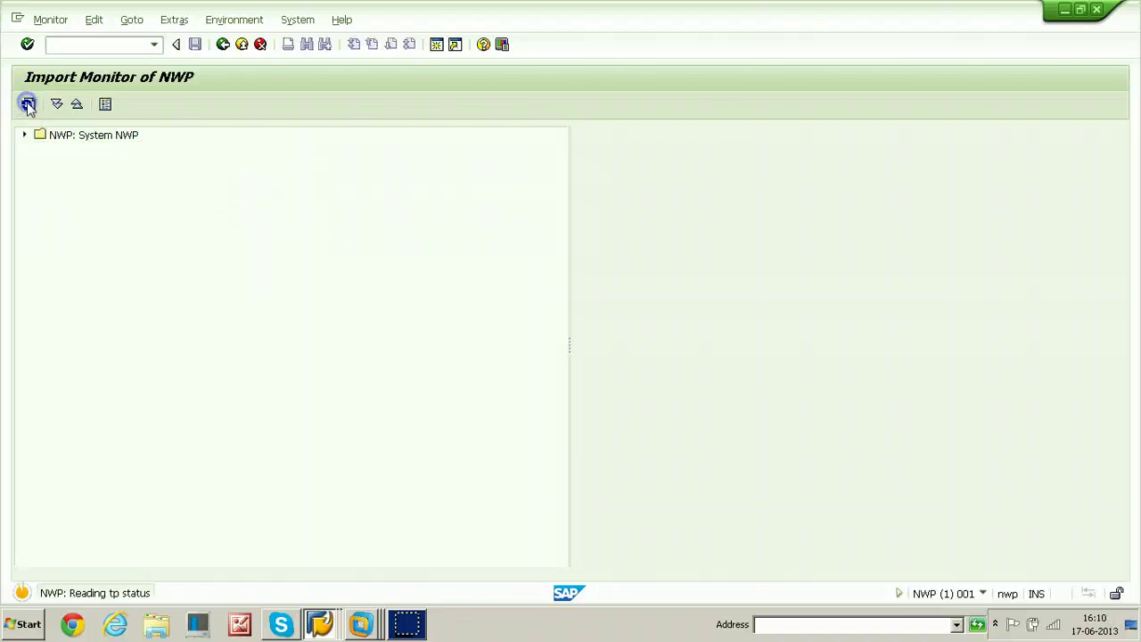
left_click(27, 105)
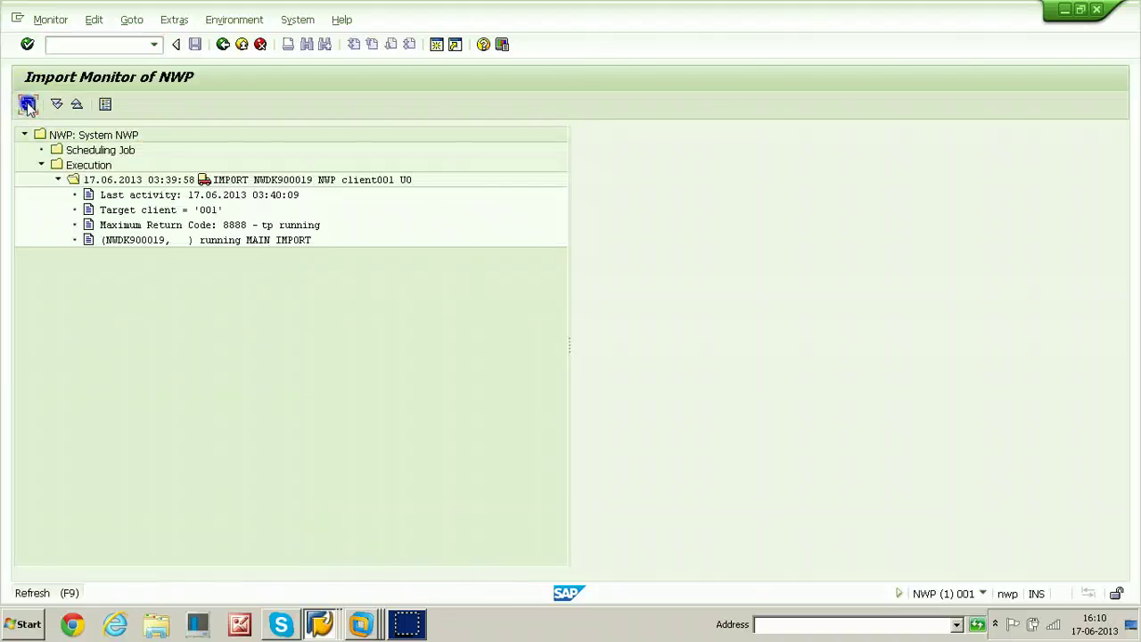
left_click(223, 44)
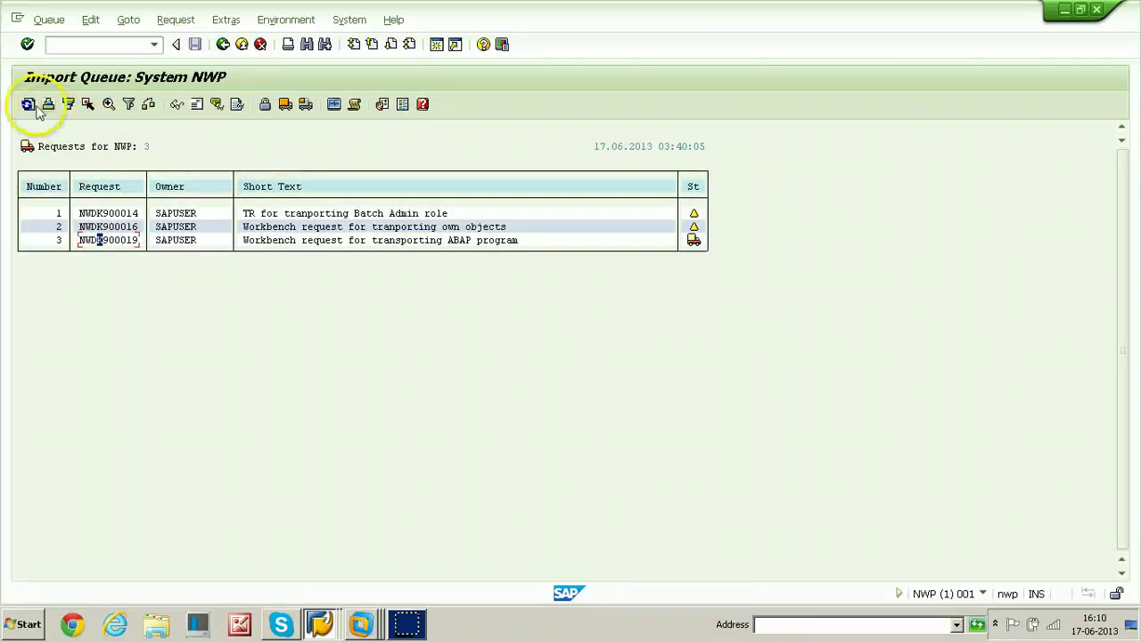
left_click(28, 105)
left_click(28, 105)
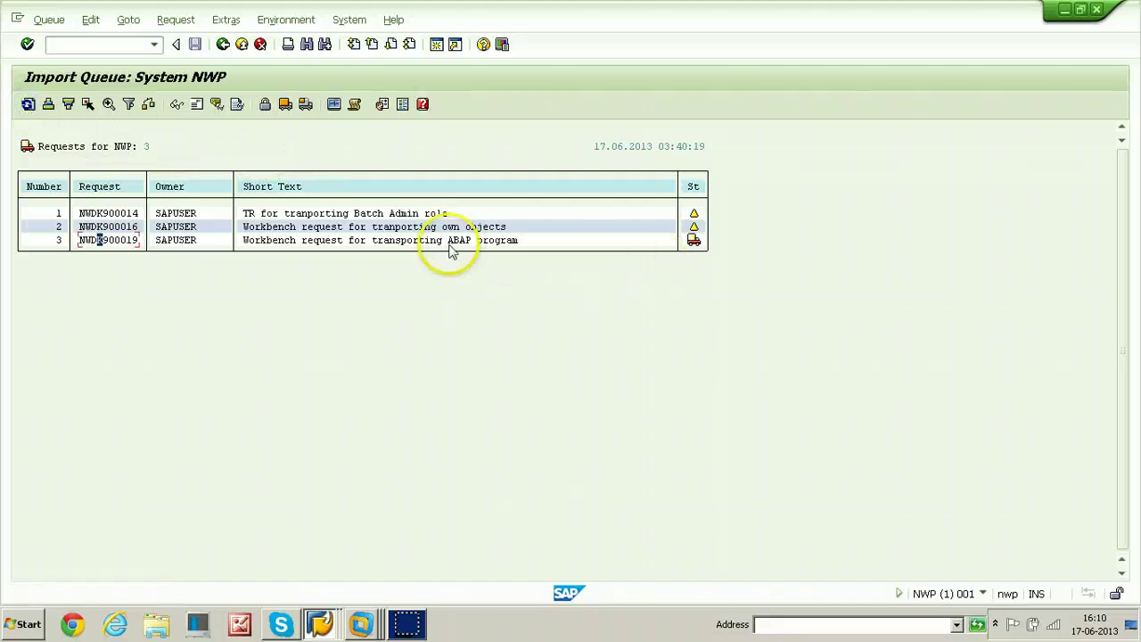
left_click(28, 104)
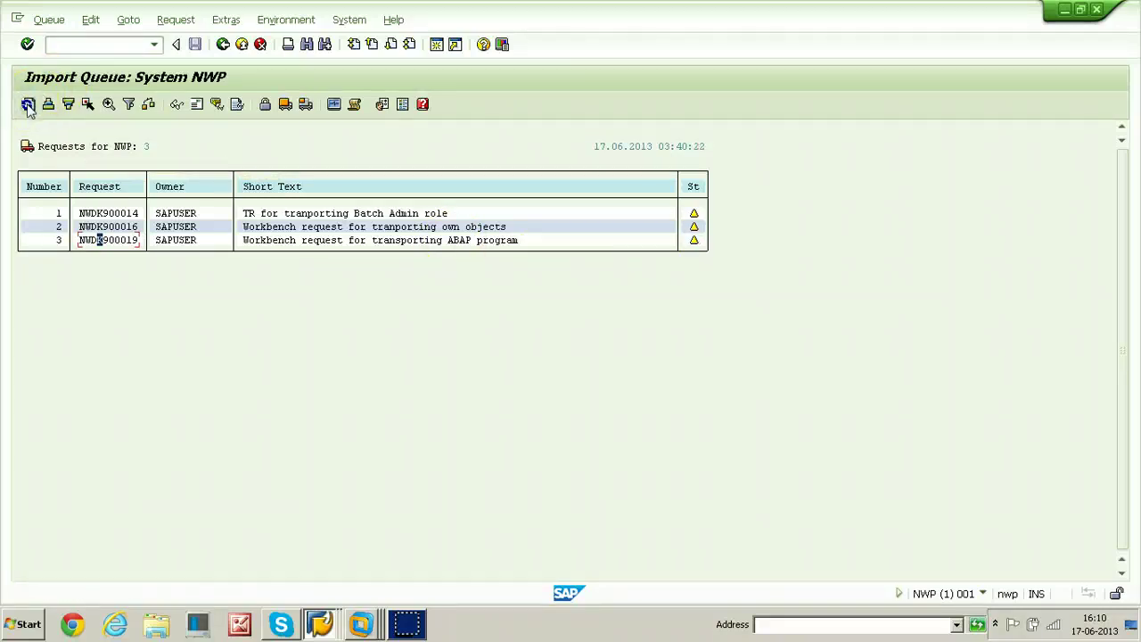
Step: Review the return code of the NWDK900019 import in the Import Monitor of NWP and exit the monitor
left_click(334, 105)
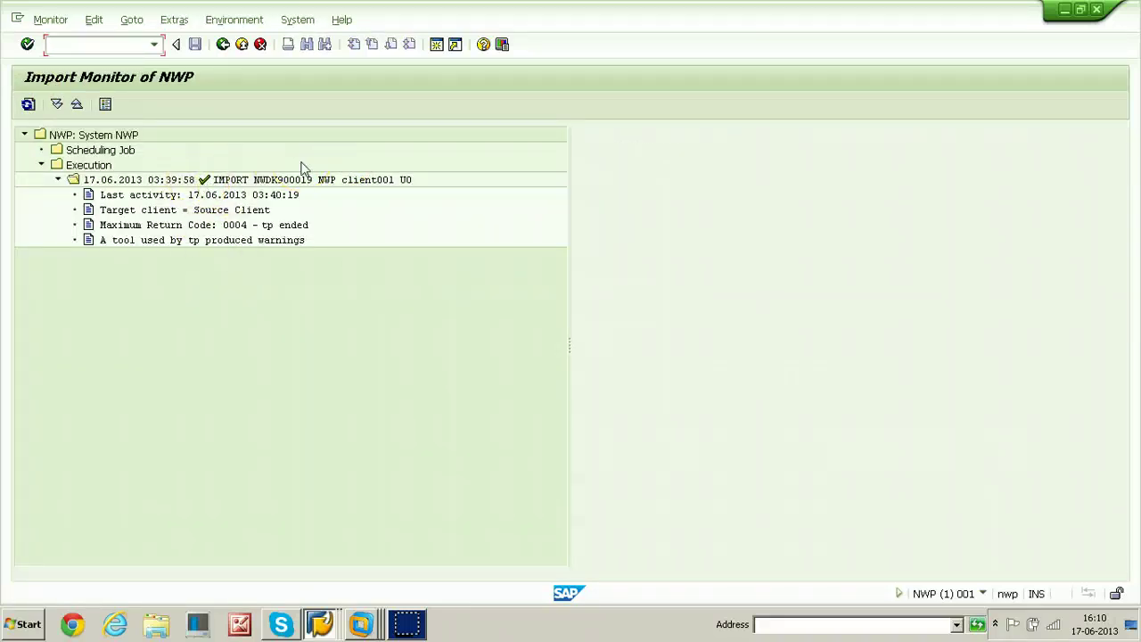
left_click(45, 18)
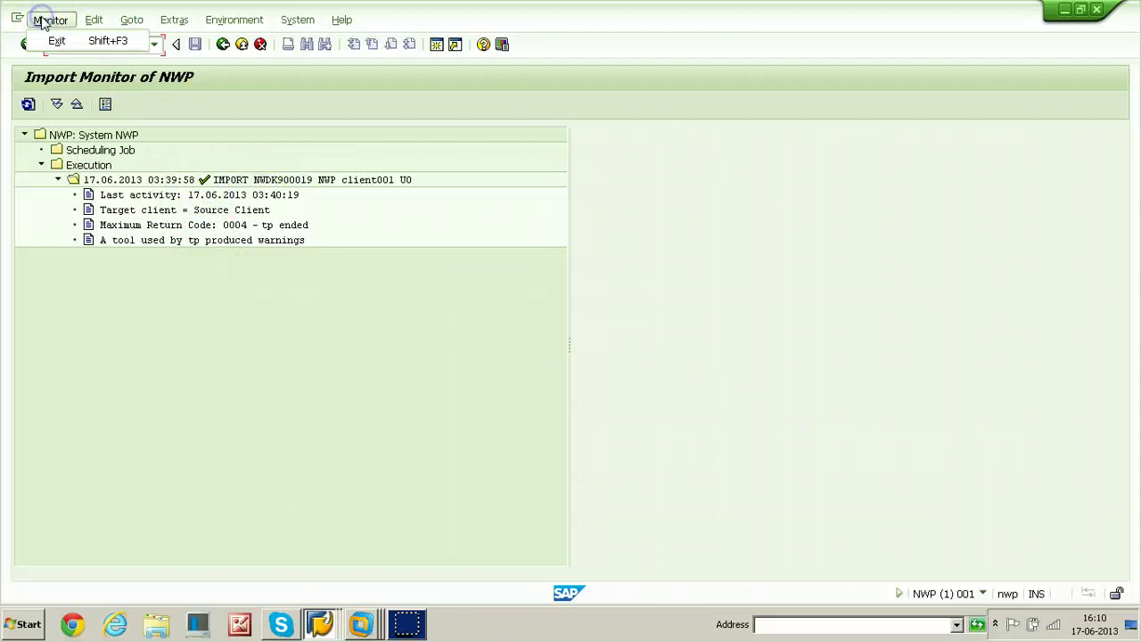
left_click(348, 339)
left_click(47, 19)
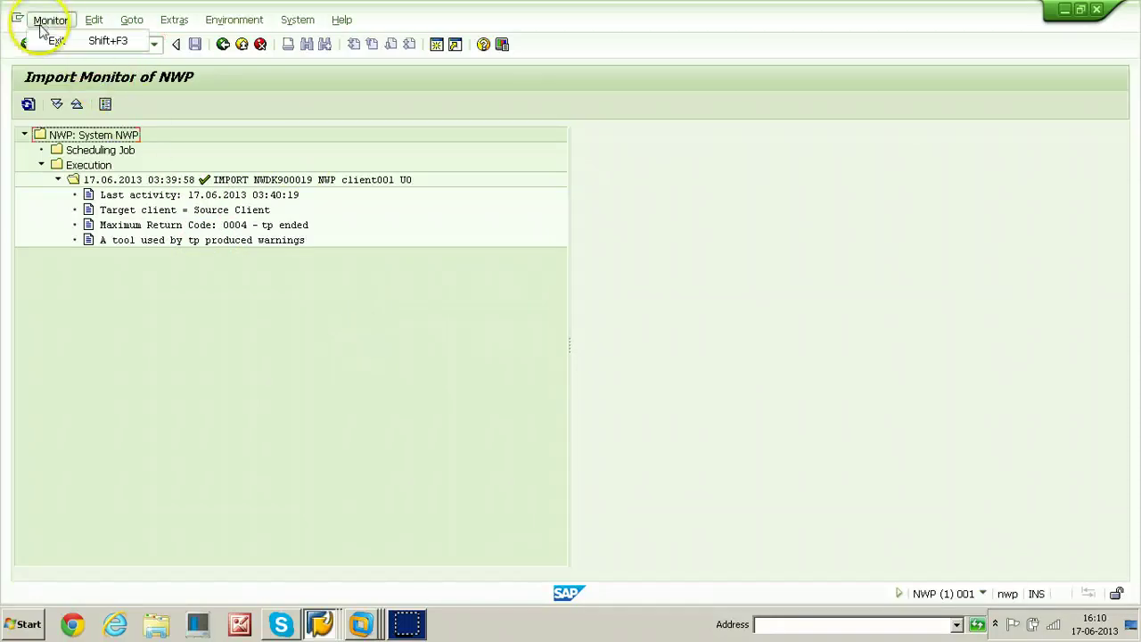
left_click(56, 42)
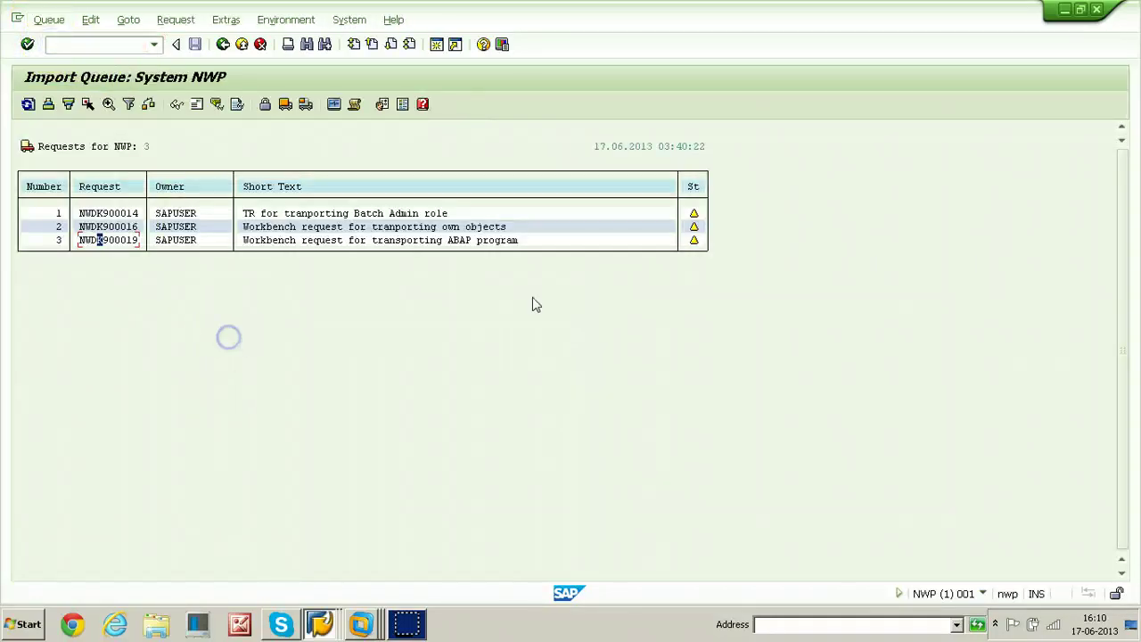
Step: Exit the import queue and the Transport Management System, and open the Object Navigator with transaction se80
left_click(42, 25)
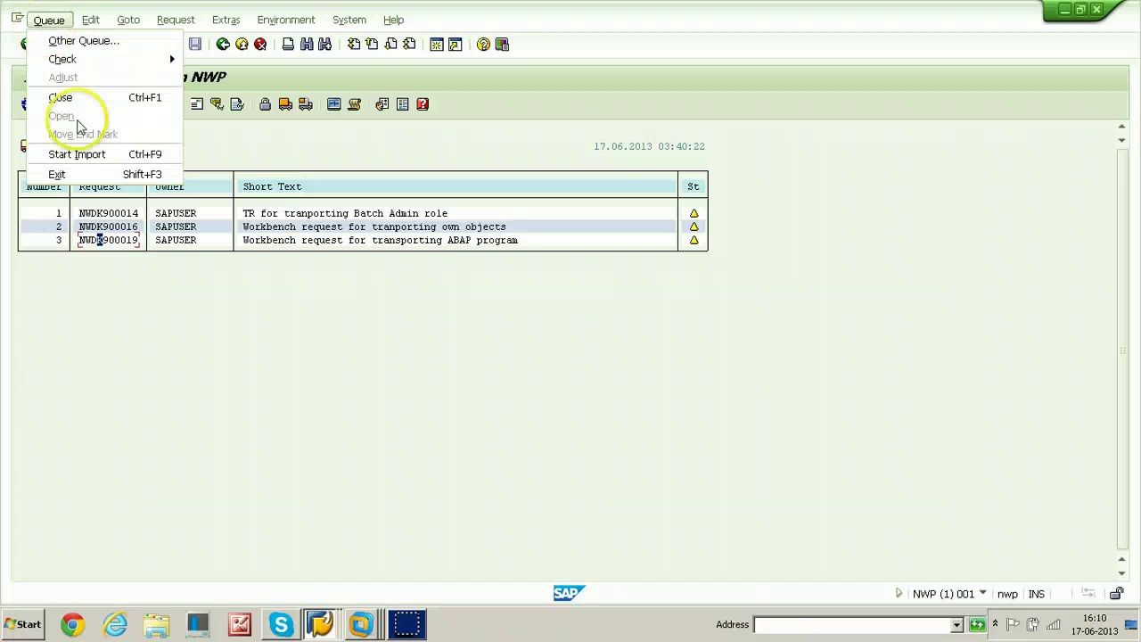
left_click(80, 173)
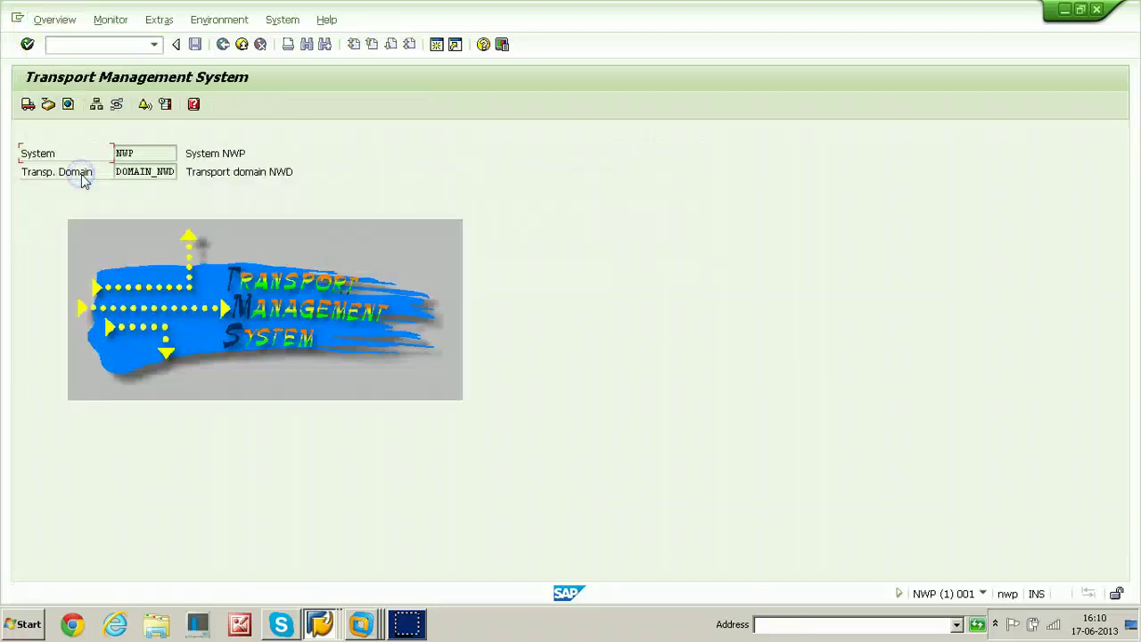
left_click(51, 19)
left_click(55, 115)
left_click(76, 50)
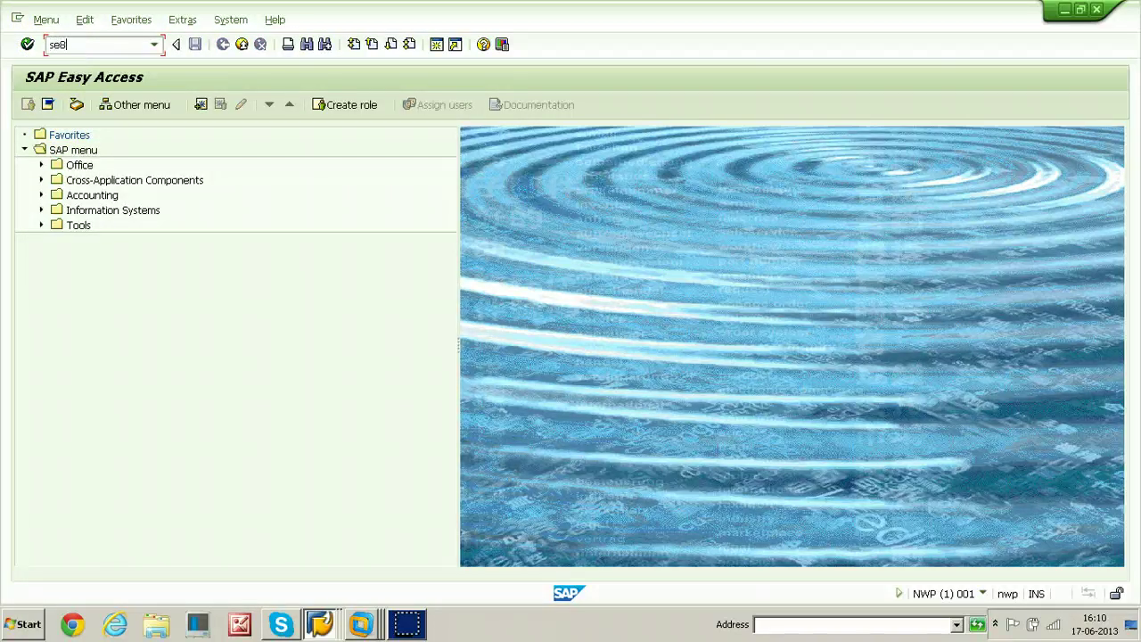
type("se80")
key("Return")
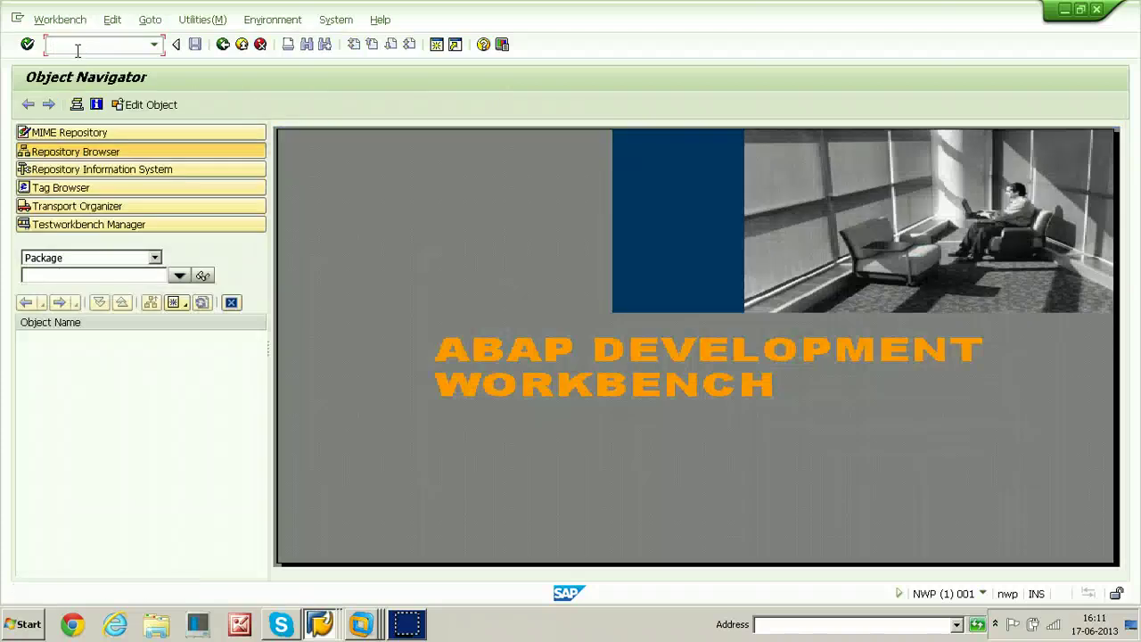
Step: Look up the transported package in the NWP repository browser
left_click(122, 278)
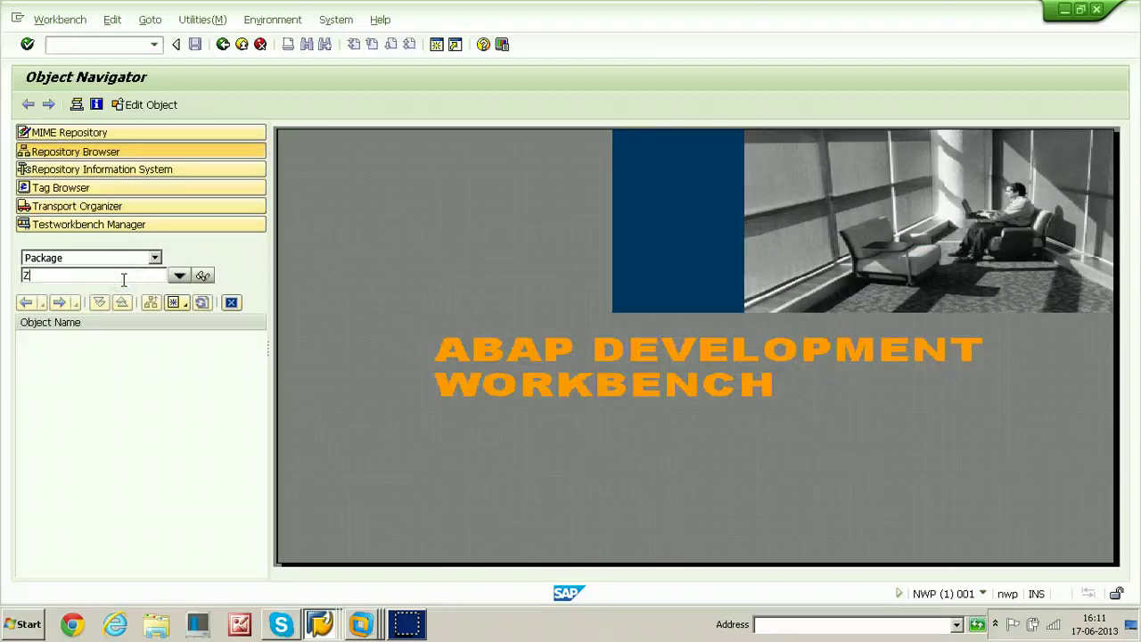